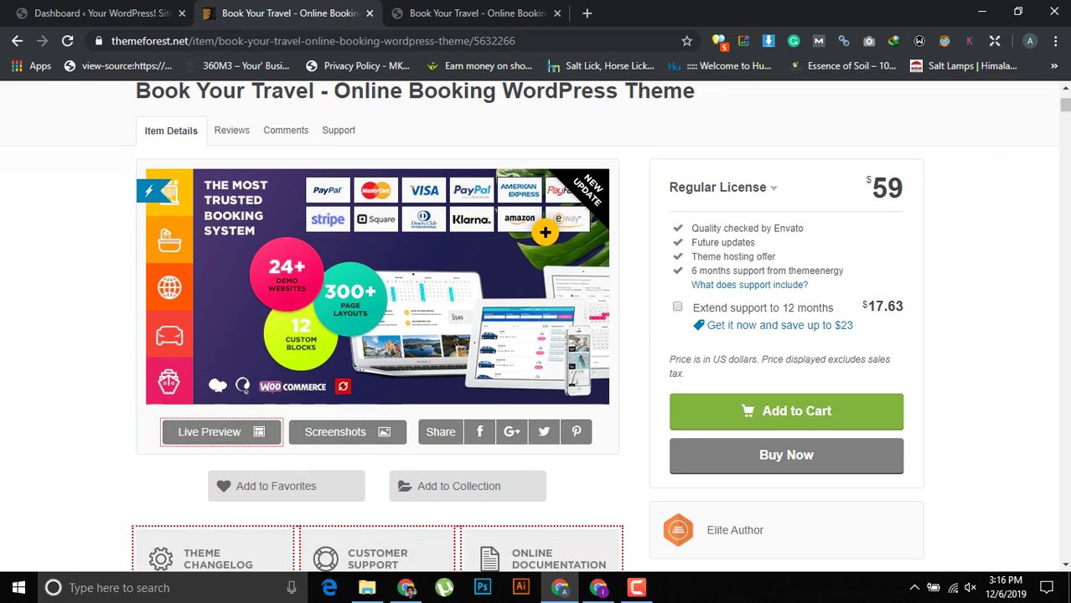
Step: Review the Book Your Travel theme's ThemeForest page, including its demo designs and item details, and glance at the theme documentation
{"action": "scroll", "coordinate": [536, 327], "scroll_direction": "up", "scroll_amount": 1}
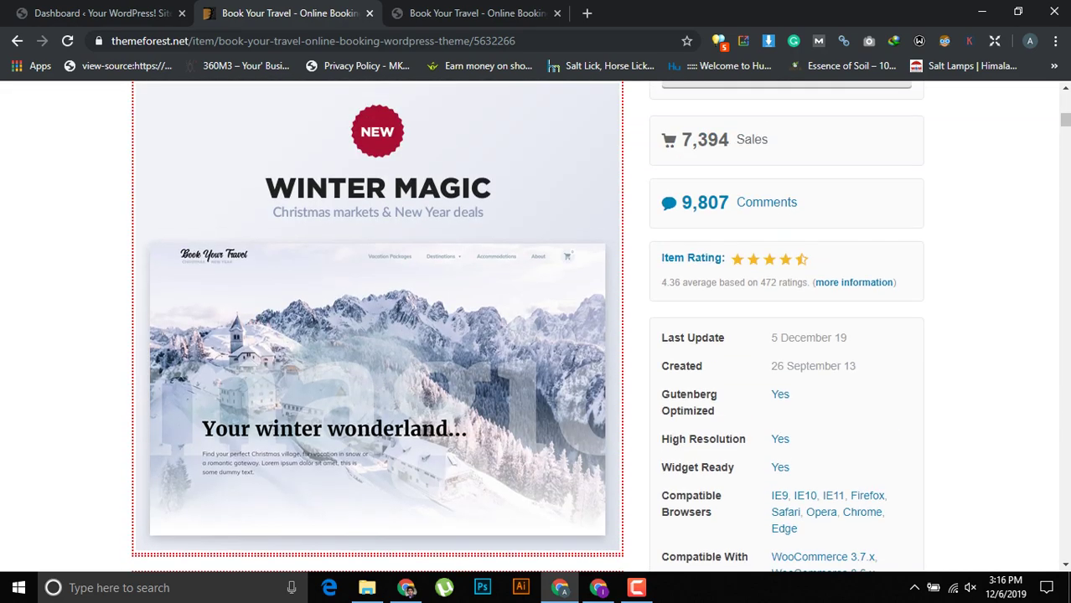
{"action": "scroll", "coordinate": [537, 327], "scroll_direction": "down", "scroll_amount": 8}
{"action": "scroll", "coordinate": [537, 327], "scroll_direction": "down", "scroll_amount": 10}
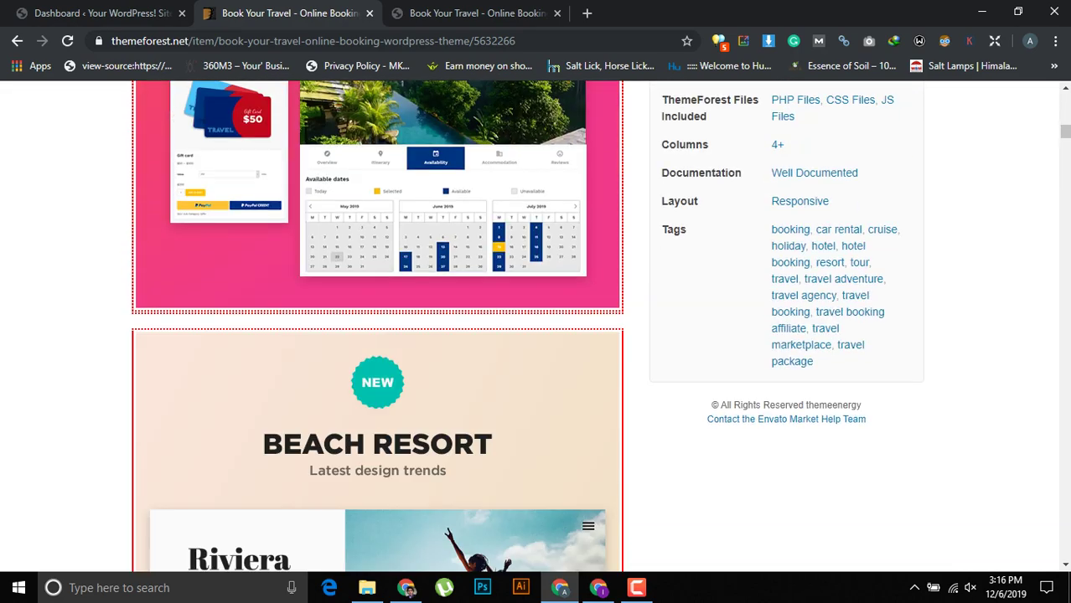
{"action": "scroll", "coordinate": [536, 327], "scroll_direction": "down", "scroll_amount": 14}
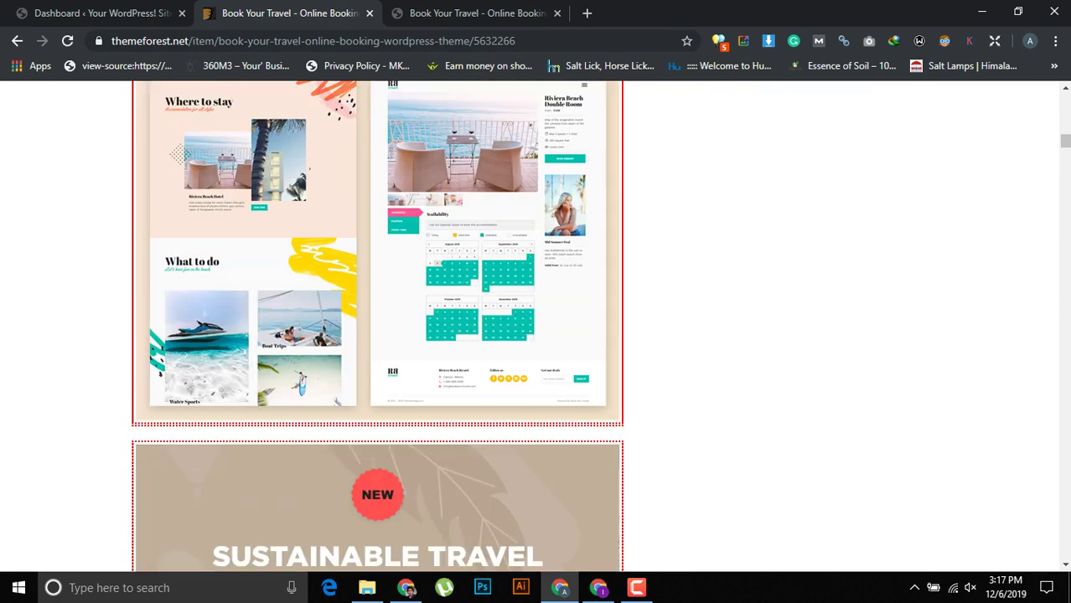
{"action": "scroll", "coordinate": [536, 327], "scroll_direction": "down", "scroll_amount": 9}
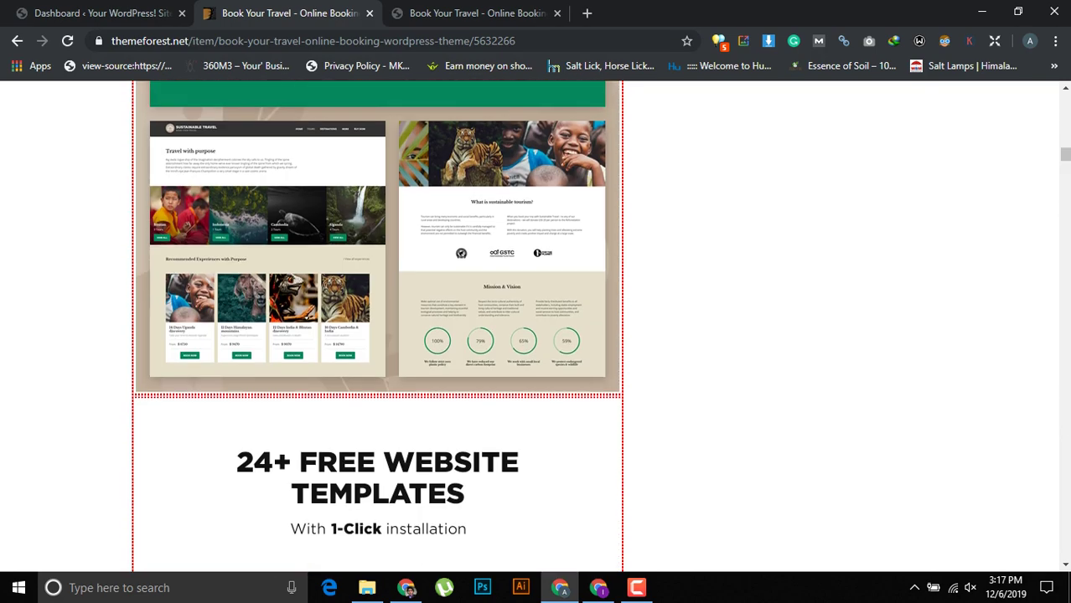
{"action": "scroll", "coordinate": [536, 327], "scroll_direction": "down", "scroll_amount": 10}
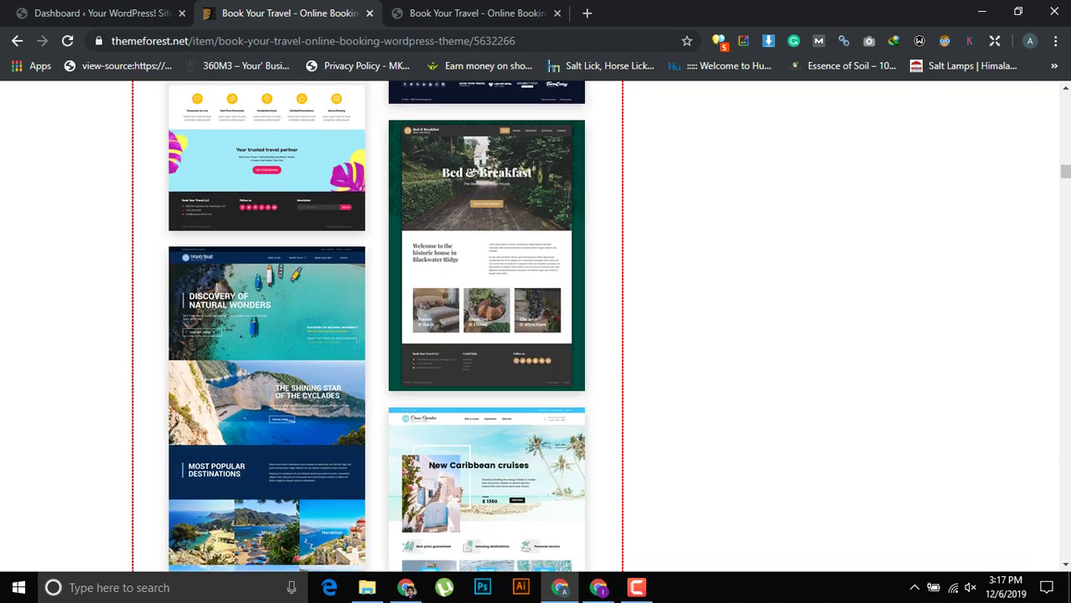
{"action": "scroll", "coordinate": [536, 327], "scroll_direction": "up", "scroll_amount": 9}
{"action": "scroll", "coordinate": [536, 327], "scroll_direction": "down", "scroll_amount": 11}
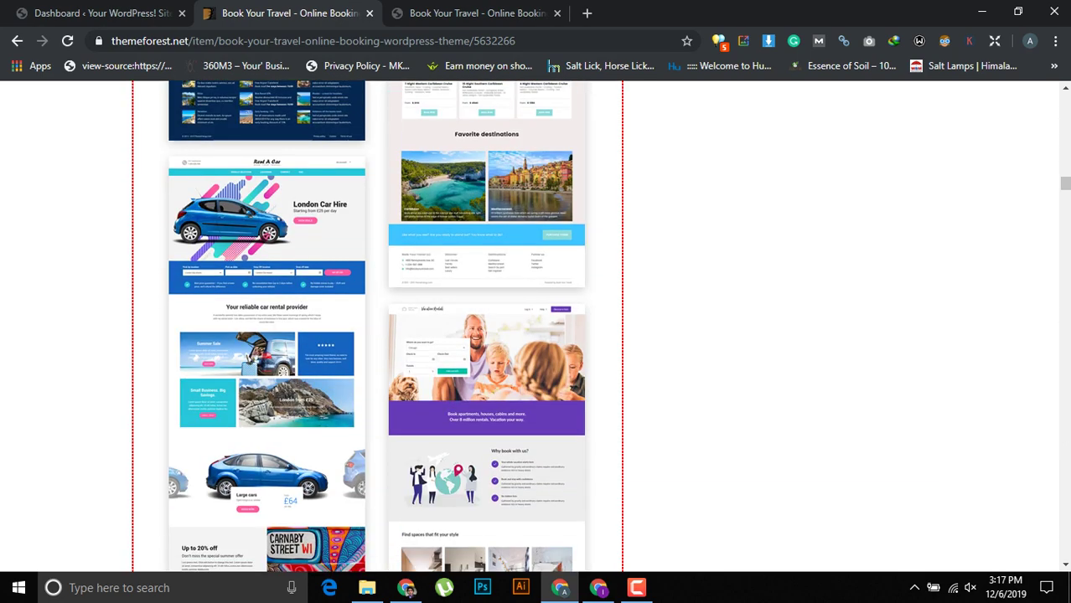
{"action": "scroll", "coordinate": [536, 327], "scroll_direction": "down", "scroll_amount": 1}
{"action": "scroll", "coordinate": [536, 327], "scroll_direction": "up", "scroll_amount": 2}
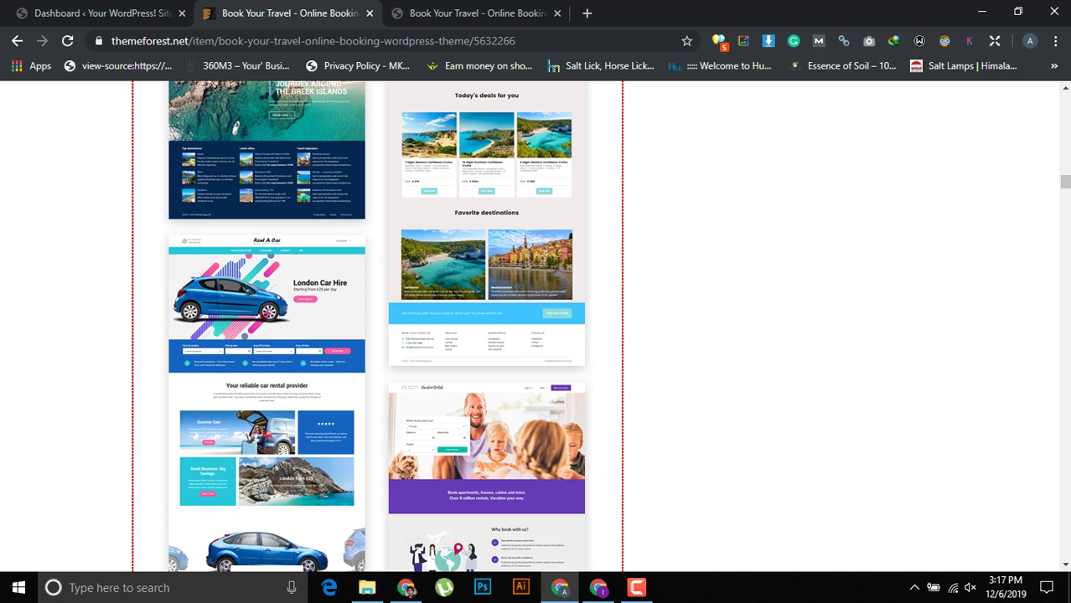
{"action": "scroll", "coordinate": [536, 327], "scroll_direction": "up", "scroll_amount": 5}
{"action": "scroll", "coordinate": [377, 419], "scroll_direction": "up", "scroll_amount": 20}
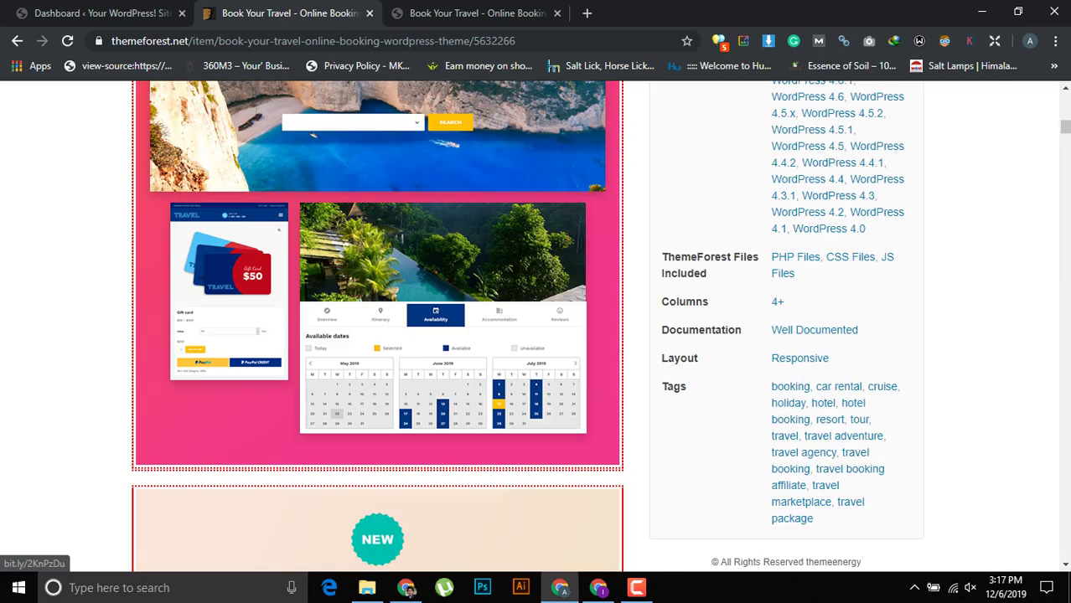
{"action": "scroll", "coordinate": [544, 251], "scroll_direction": "down", "scroll_amount": 2}
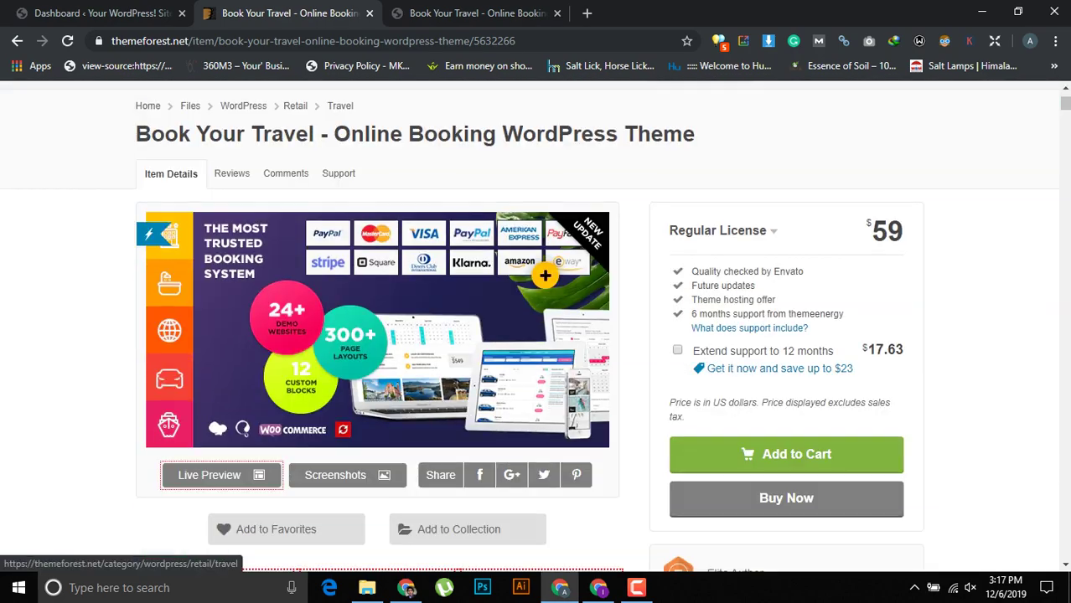
{"action": "key", "text": "ctrl+Tab"}
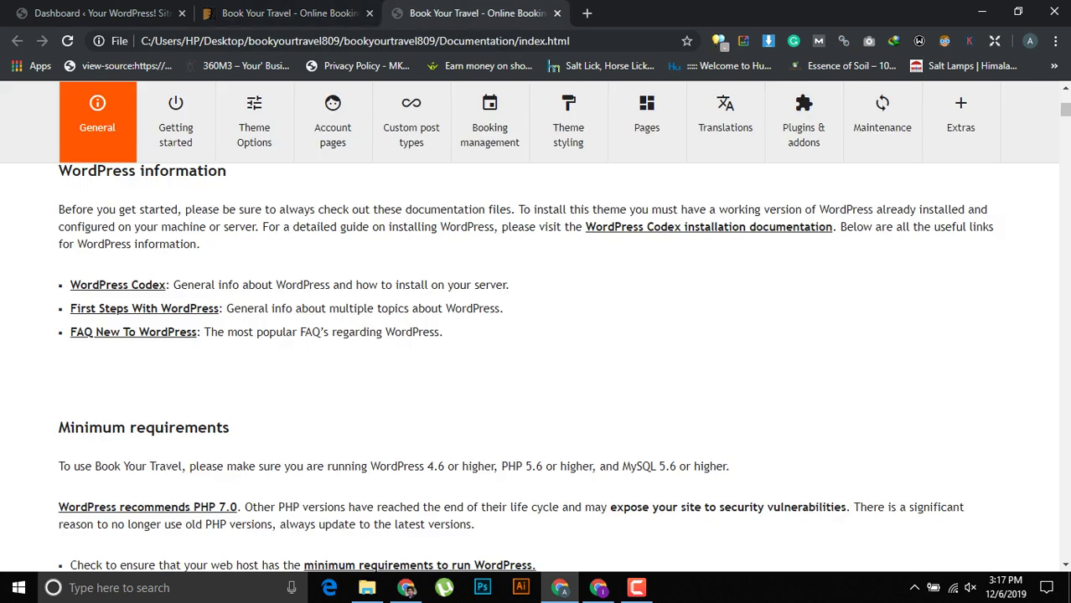
{"action": "scroll", "coordinate": [97, 126], "scroll_direction": "up", "scroll_amount": 1}
{"action": "scroll", "coordinate": [97, 126], "scroll_direction": "down", "scroll_amount": 1}
Step: Upload BookYourTravel.zip from the bookyourtravel809 folder as a new WordPress theme and install it
{"action": "left_click", "coordinate": [74, 13]}
{"action": "mouse_move", "coordinate": [57, 335]}
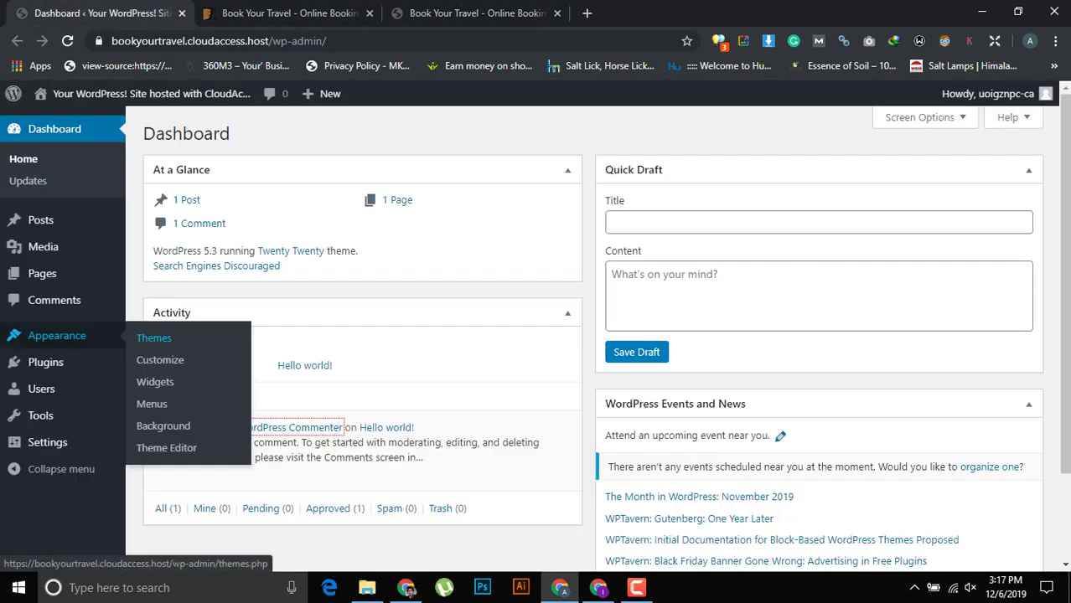
{"action": "left_click", "coordinate": [153, 337]}
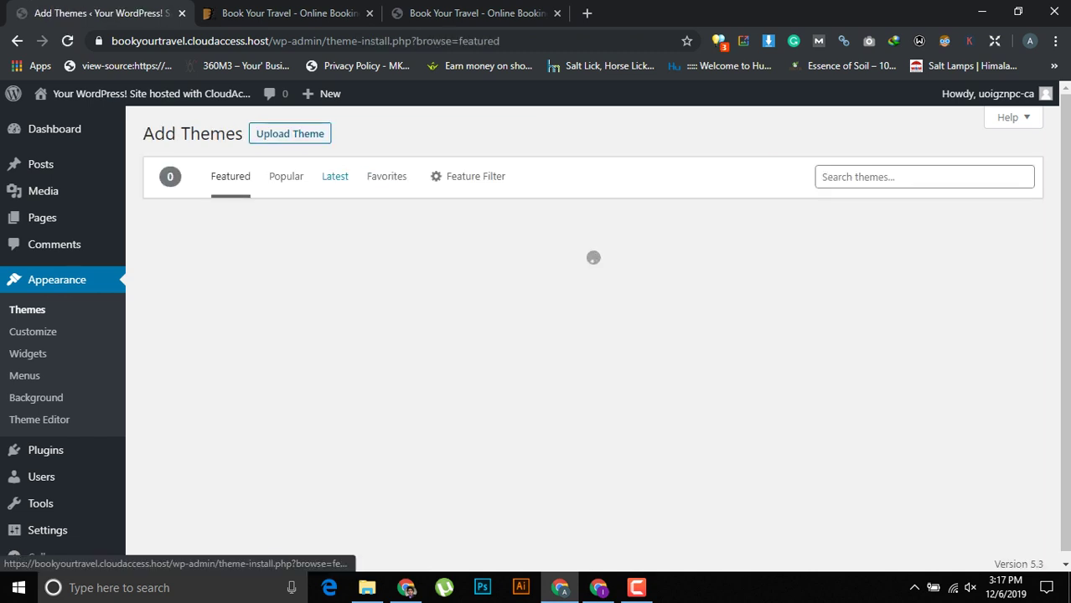
{"action": "left_click", "coordinate": [290, 134]}
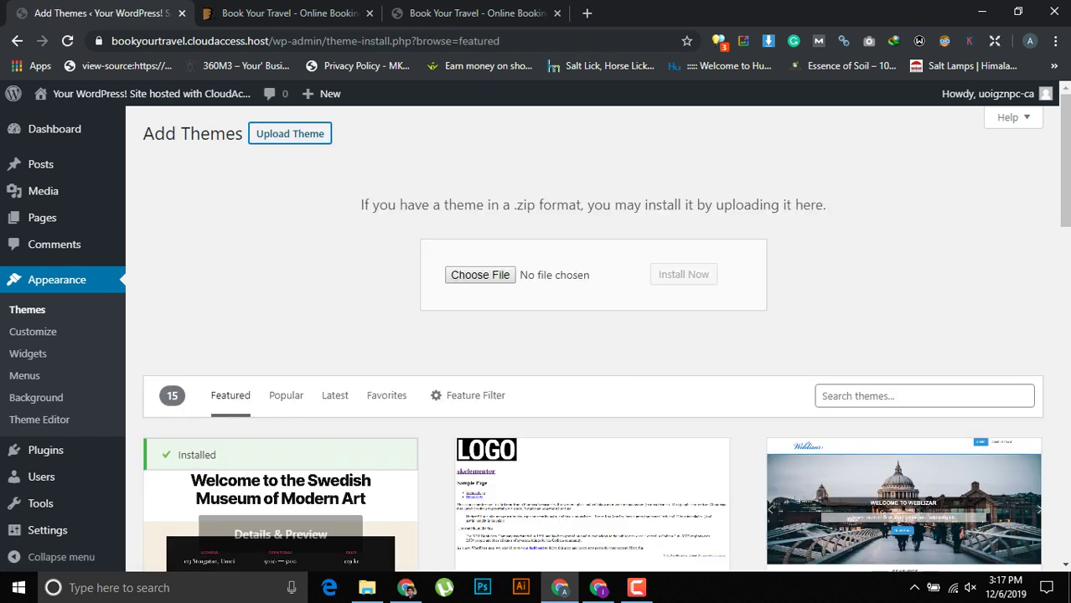
{"action": "left_click", "coordinate": [367, 588]}
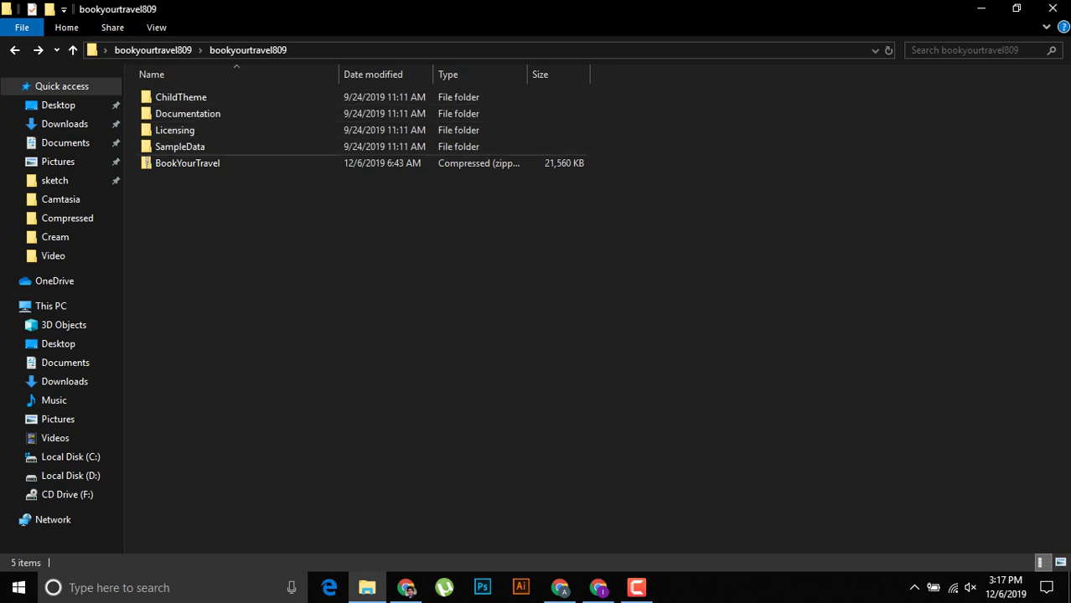
{"action": "left_click_drag", "start_coordinate": [187, 162], "coordinate": [486, 274]}
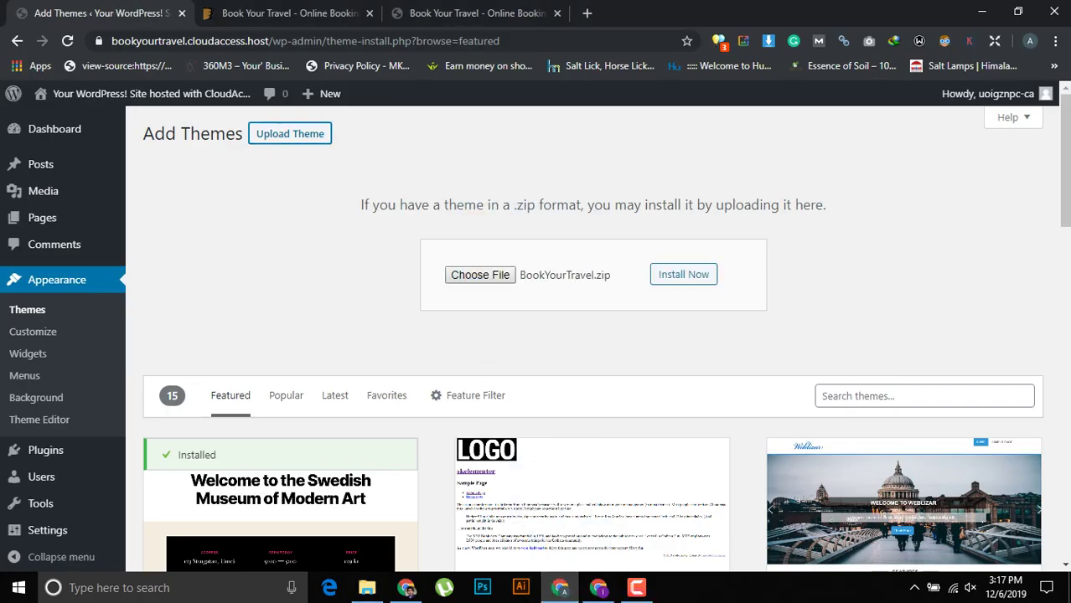
{"action": "left_click", "coordinate": [682, 274]}
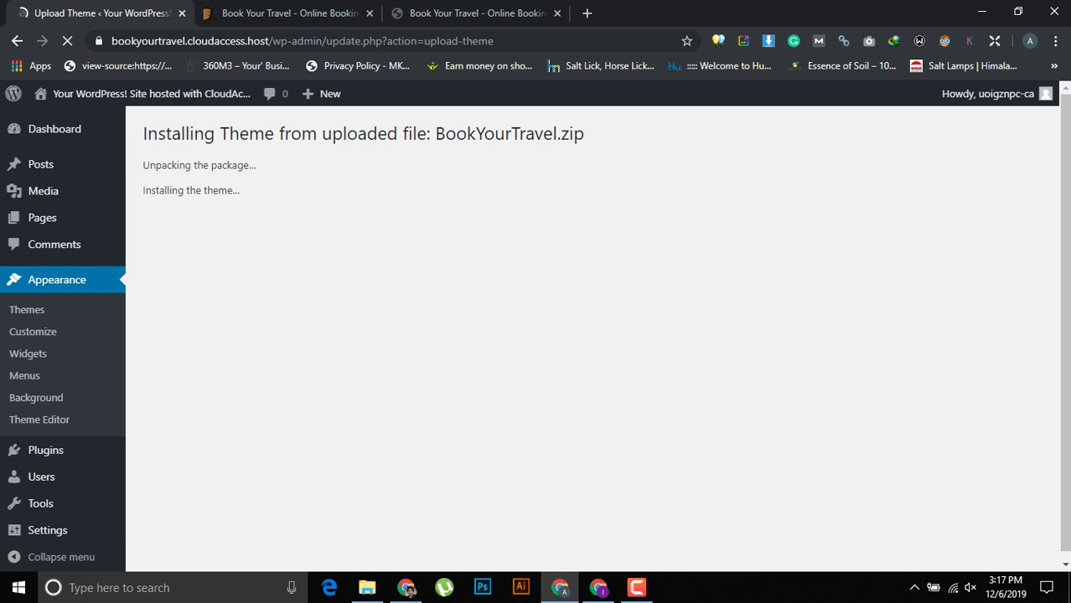
Step: Upload BookYourTravel-Child.zip from the ChildTheme folder as another new theme and install it
{"action": "left_click", "coordinate": [302, 241]}
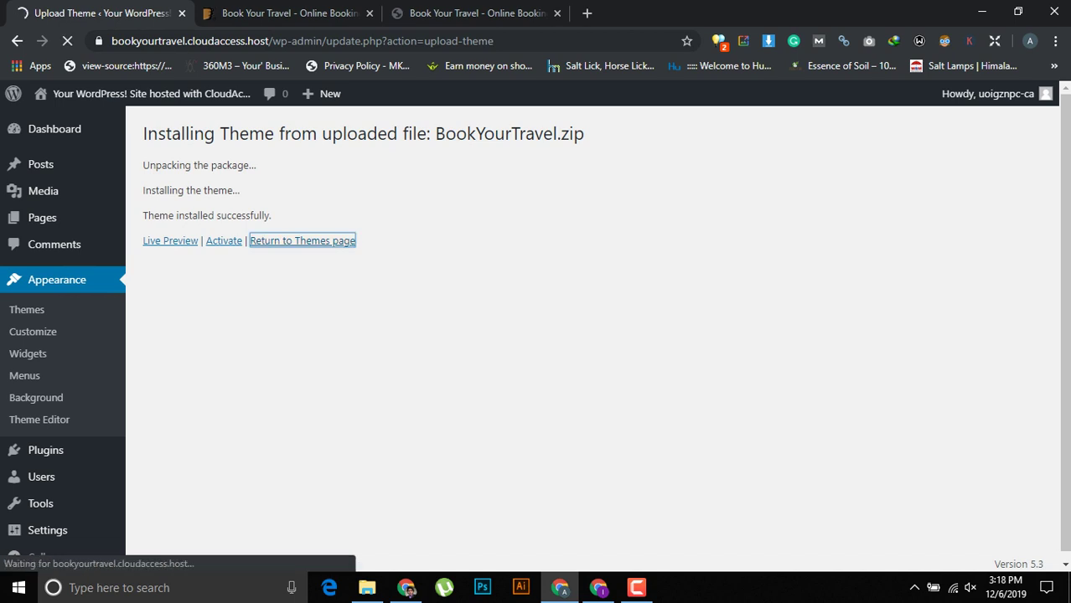
{"action": "left_click", "coordinate": [367, 587]}
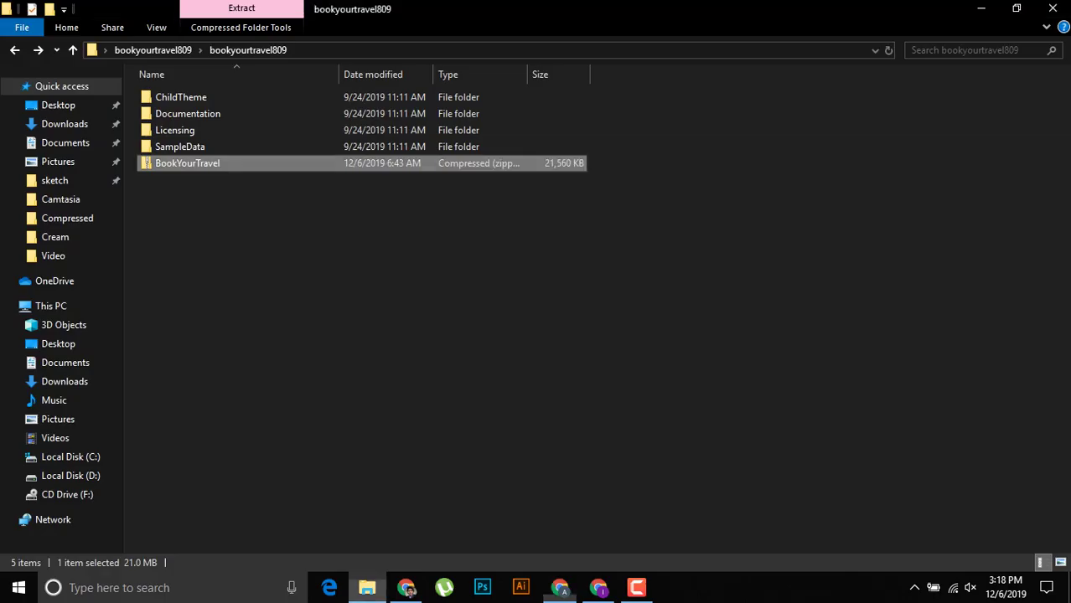
{"action": "left_click", "coordinate": [352, 259]}
{"action": "double_click", "coordinate": [180, 97]}
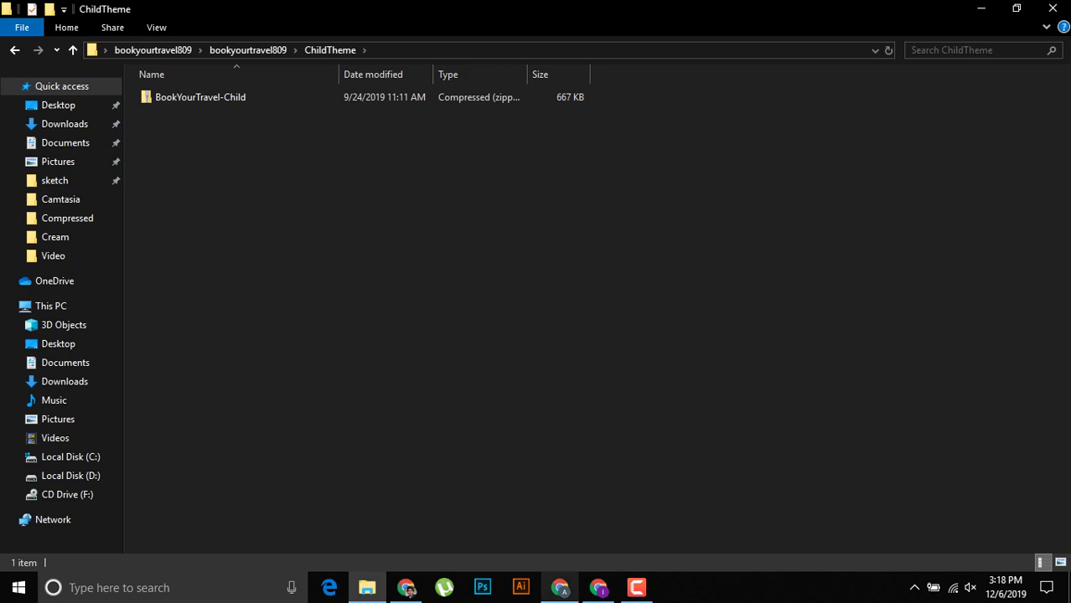
{"action": "left_click", "coordinate": [559, 588]}
{"action": "left_click", "coordinate": [285, 135]}
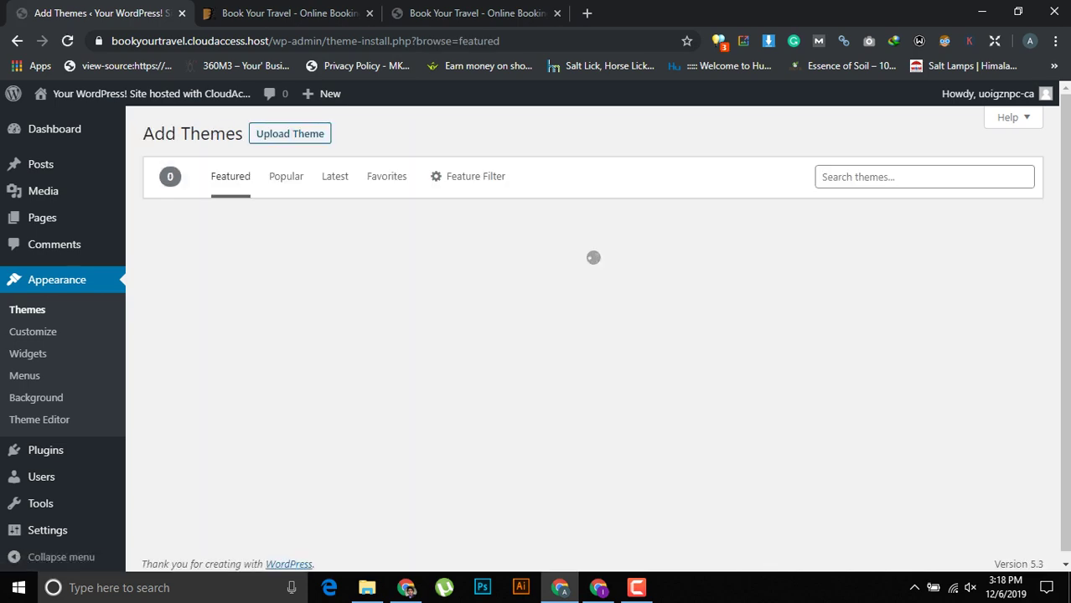
{"action": "left_click", "coordinate": [287, 134]}
{"action": "key", "text": "alt+Tab"}
{"action": "left_click_drag", "start_coordinate": [199, 97], "coordinate": [473, 277]}
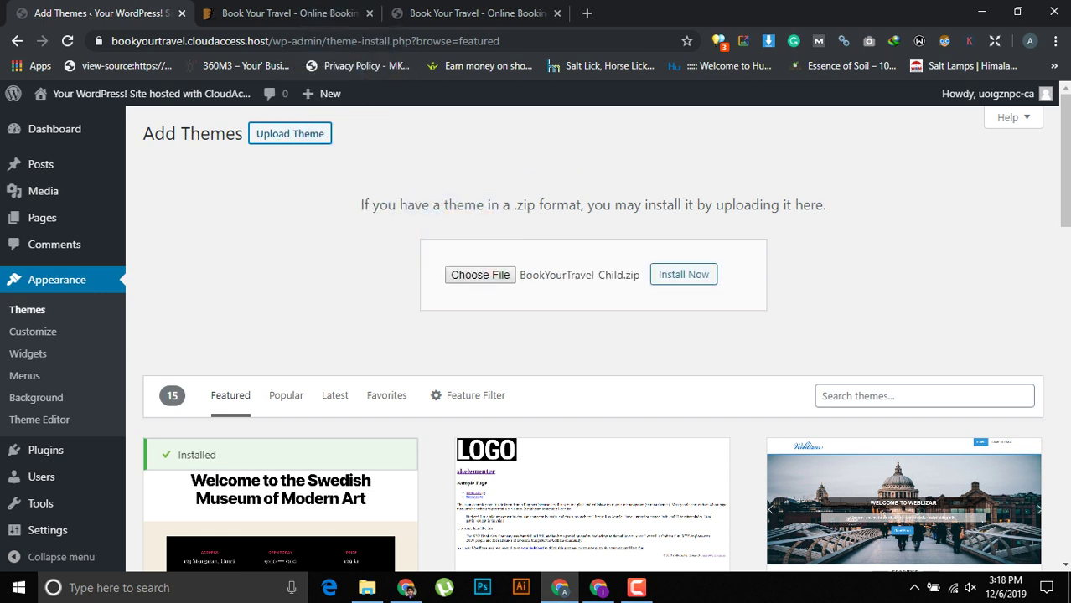
{"action": "left_click", "coordinate": [683, 275]}
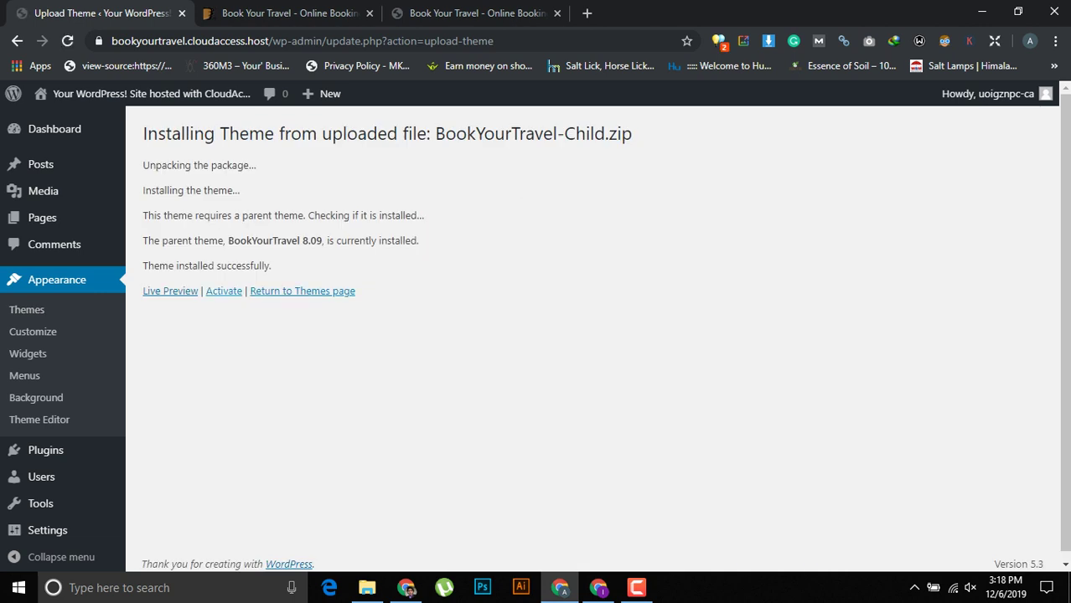
Step: Activate the newly installed BookYourTravel Child theme and check it among the installed themes
{"action": "left_click", "coordinate": [223, 291]}
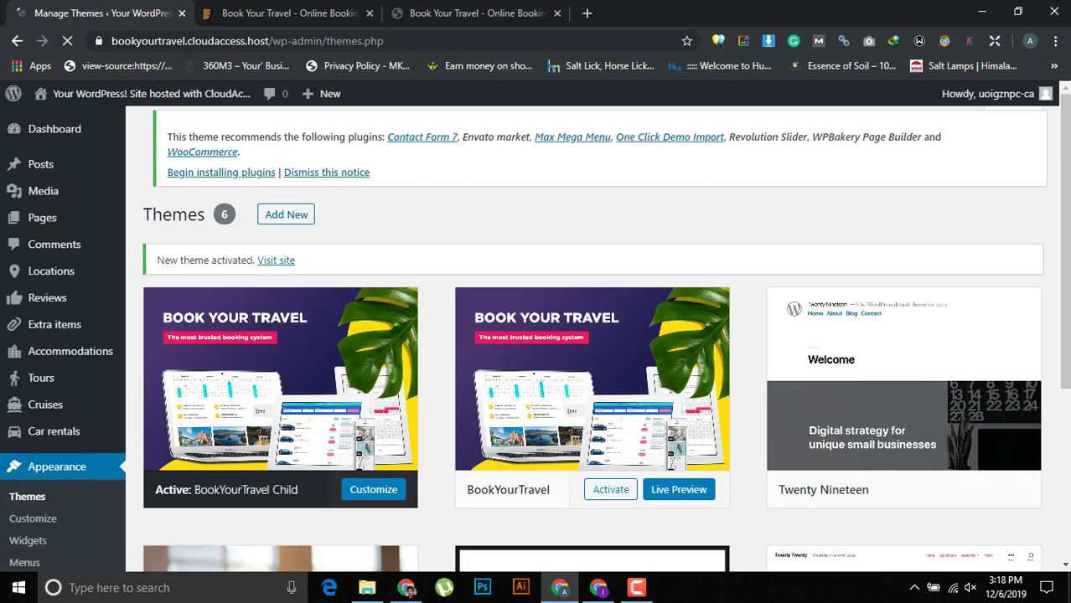
{"action": "scroll", "coordinate": [591, 352], "scroll_direction": "down", "scroll_amount": 1}
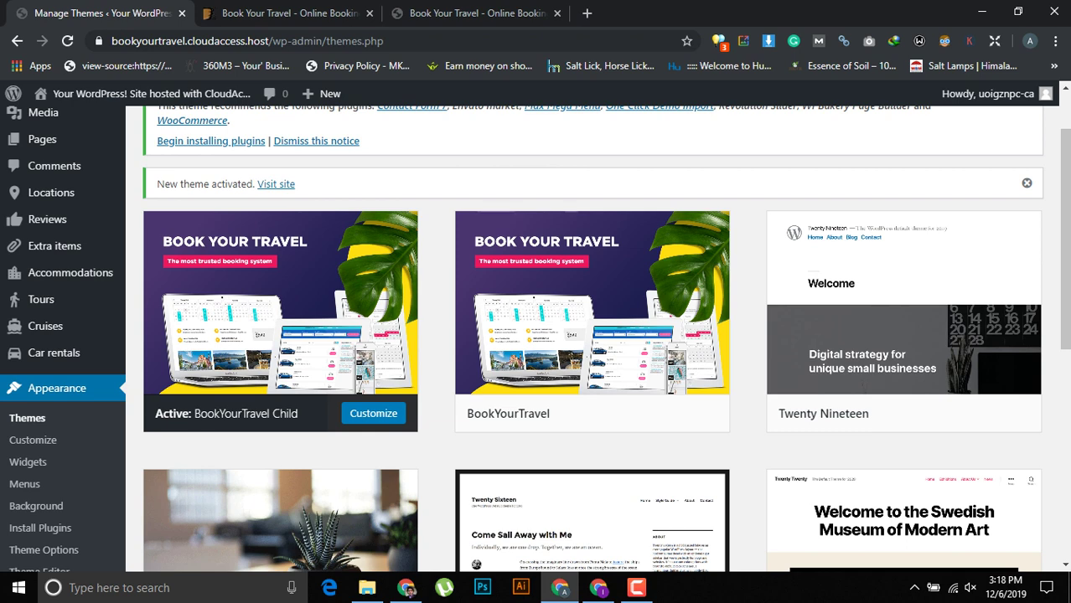
{"action": "scroll", "coordinate": [209, 220], "scroll_direction": "up", "scroll_amount": 1}
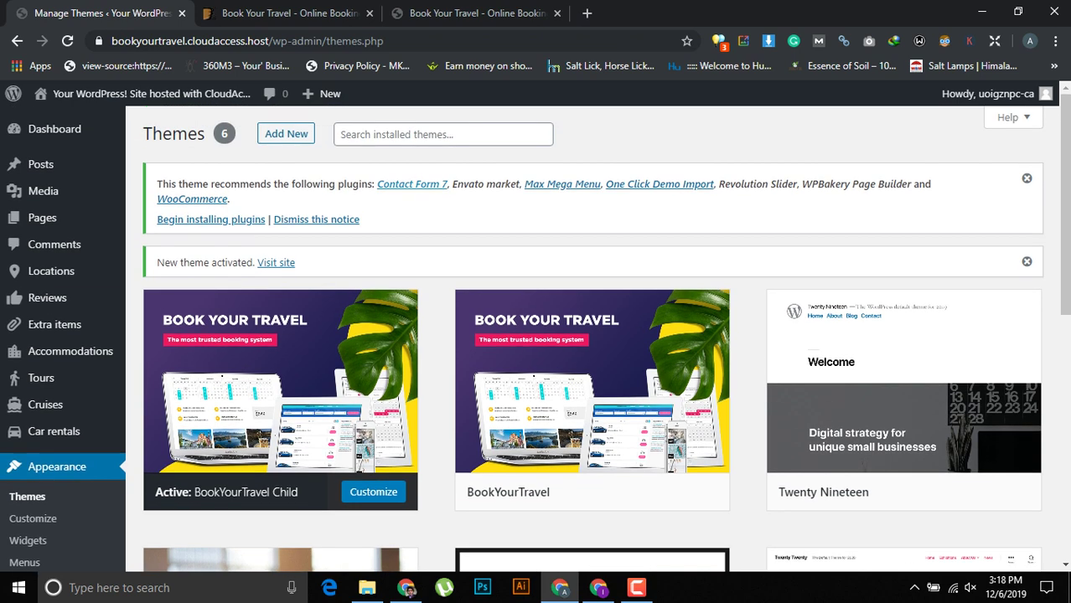
Step: Bulk install all seven plugins recommended by the theme and return to the required plugins list
{"action": "left_click", "coordinate": [210, 219]}
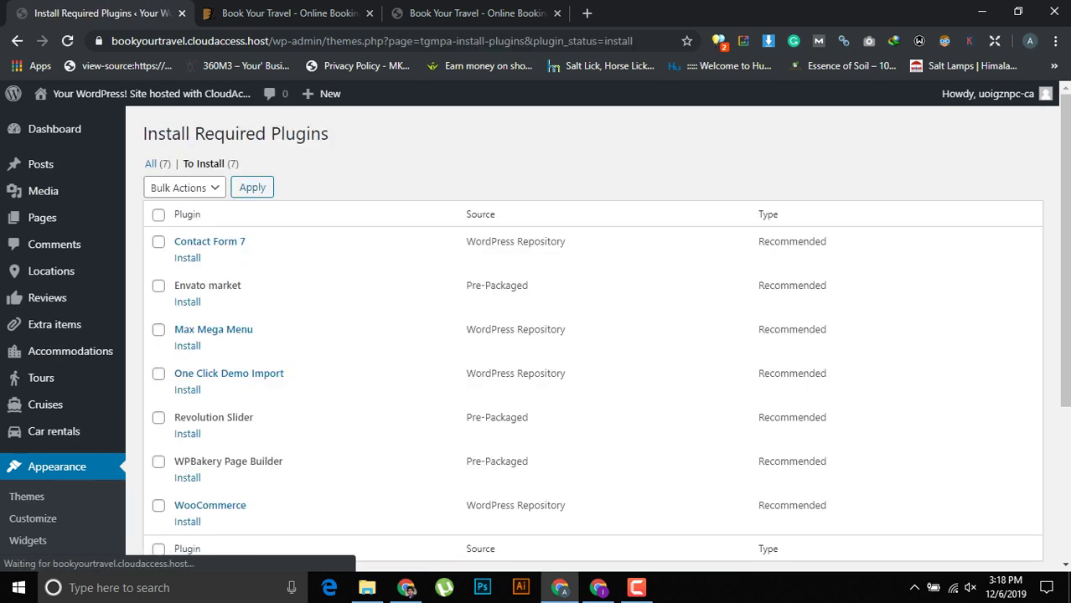
{"action": "left_click", "coordinate": [158, 215]}
{"action": "scroll", "coordinate": [587, 335], "scroll_direction": "down", "scroll_amount": 3}
{"action": "scroll", "coordinate": [586, 335], "scroll_direction": "up", "scroll_amount": 3}
{"action": "left_click", "coordinate": [184, 188]}
{"action": "left_click", "coordinate": [164, 220]}
{"action": "left_click", "coordinate": [253, 187]}
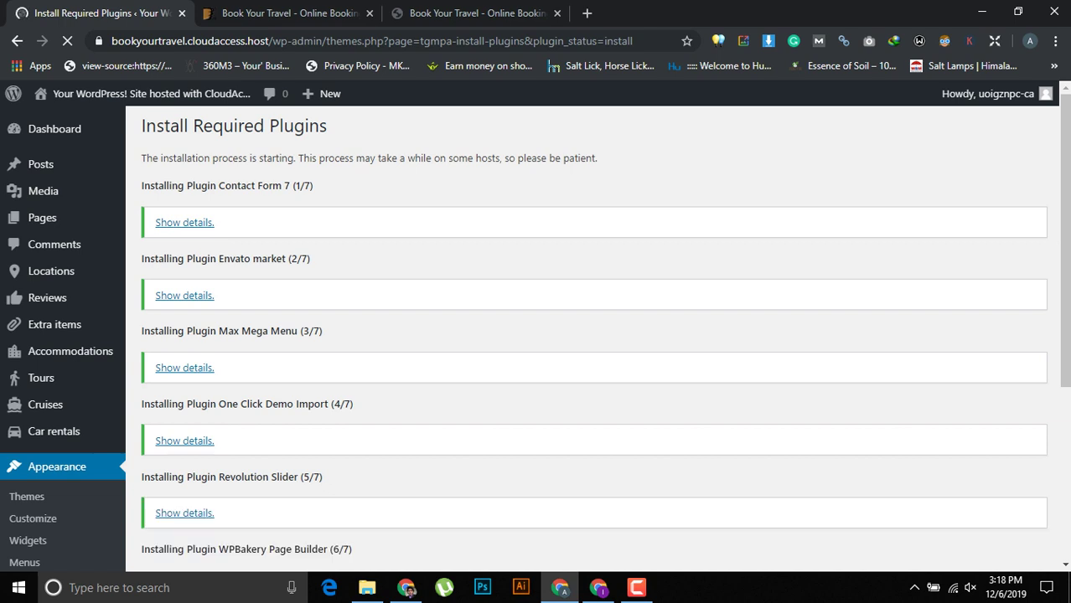
{"action": "scroll", "coordinate": [586, 335], "scroll_direction": "down", "scroll_amount": 3}
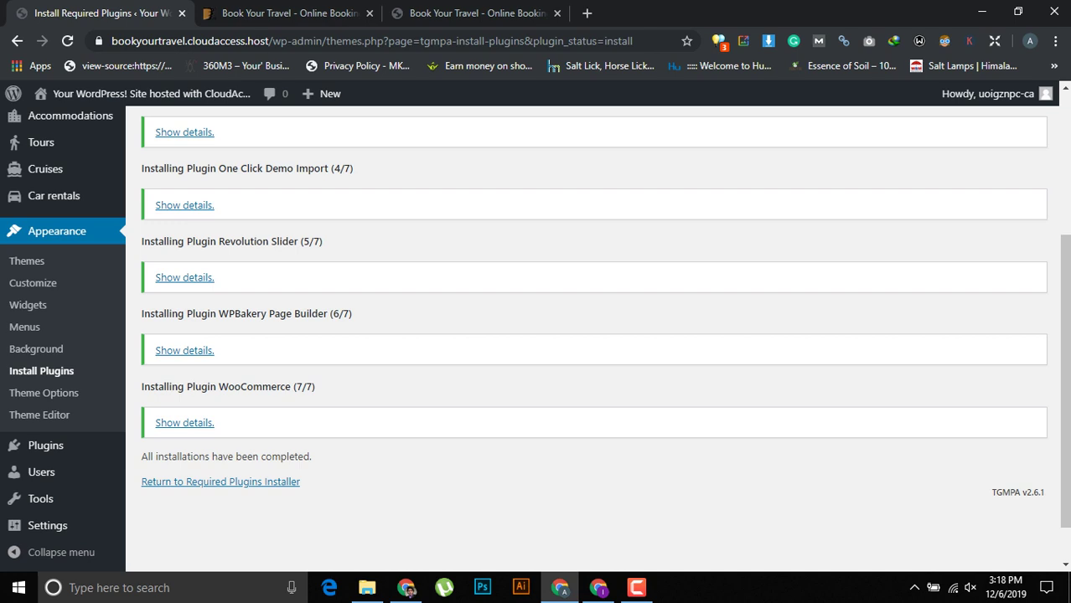
{"action": "left_click", "coordinate": [268, 481]}
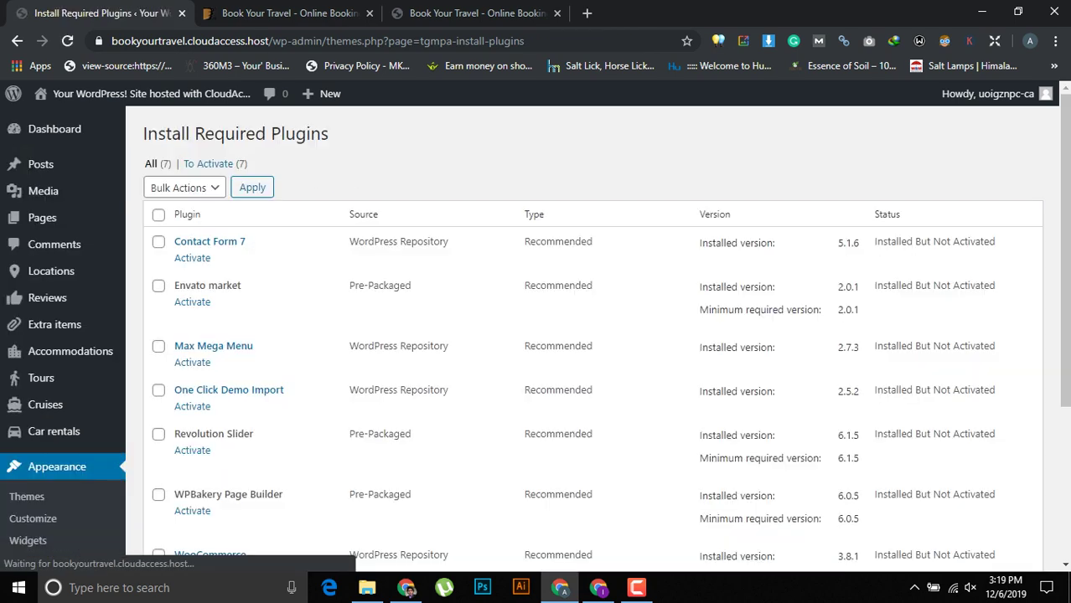
Step: Try to apply the Install bulk action to all the listed plugins
{"action": "left_click", "coordinate": [159, 214]}
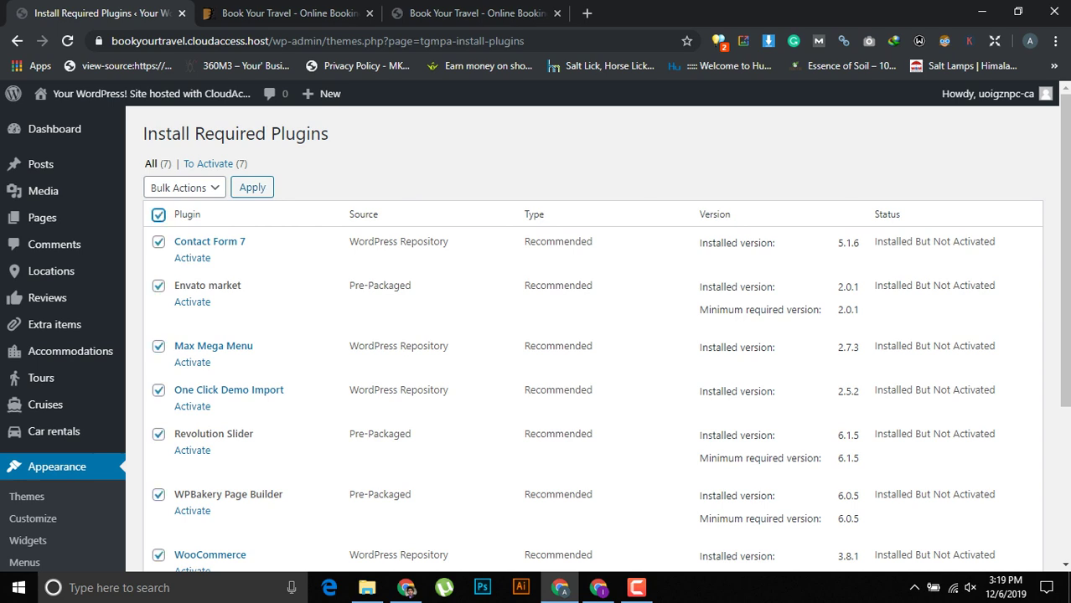
{"action": "left_click", "coordinate": [184, 187]}
{"action": "left_click", "coordinate": [164, 220]}
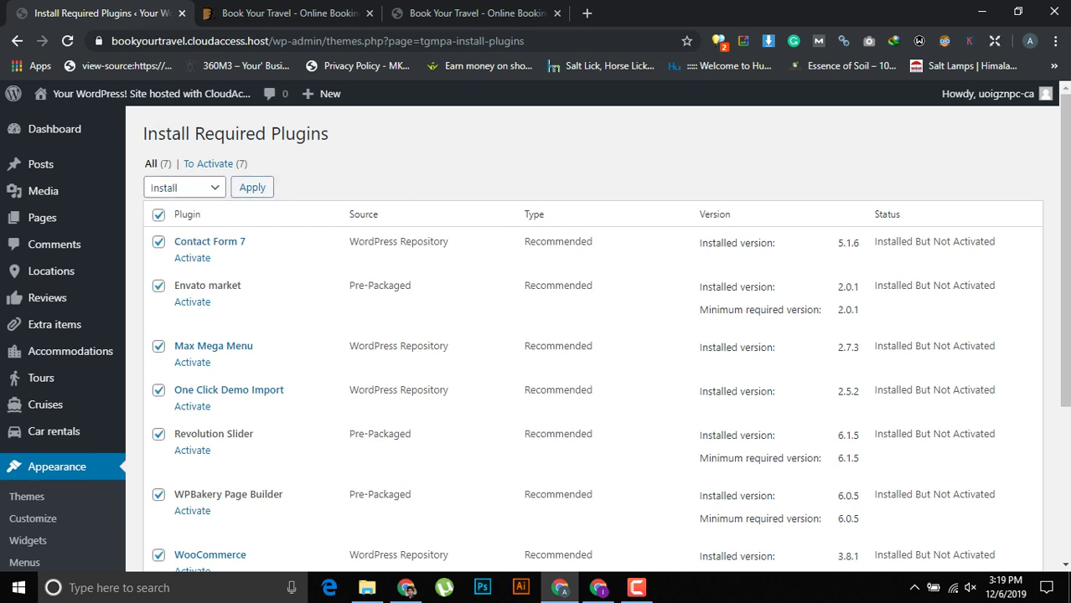
{"action": "left_click", "coordinate": [252, 187]}
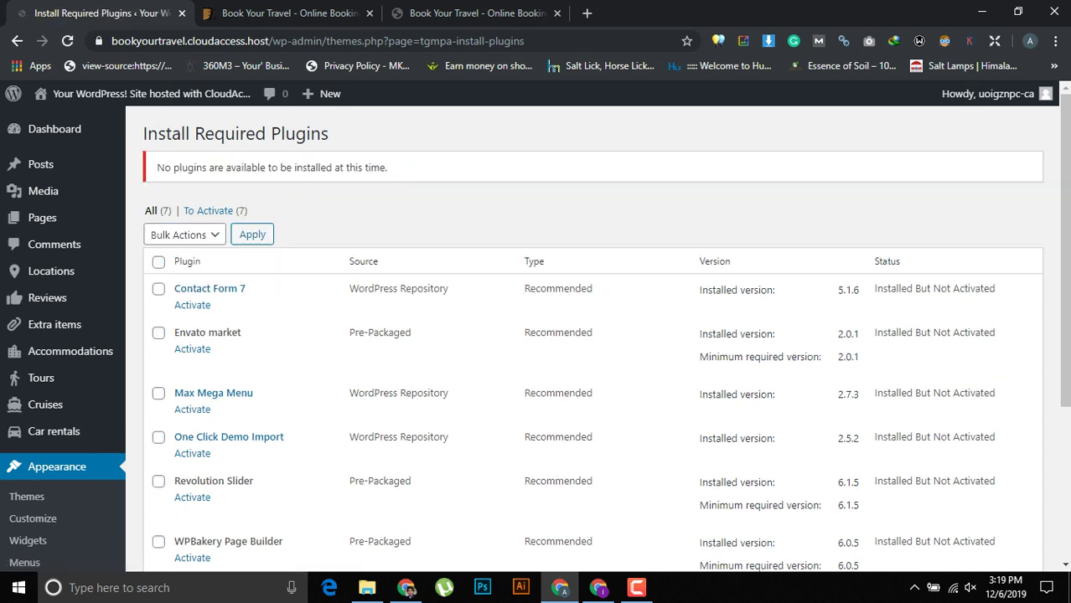
Step: Bulk activate all seven recommended plugins and open the WooCommerce setup wizard
{"action": "left_click", "coordinate": [158, 262]}
{"action": "left_click", "coordinate": [184, 234]}
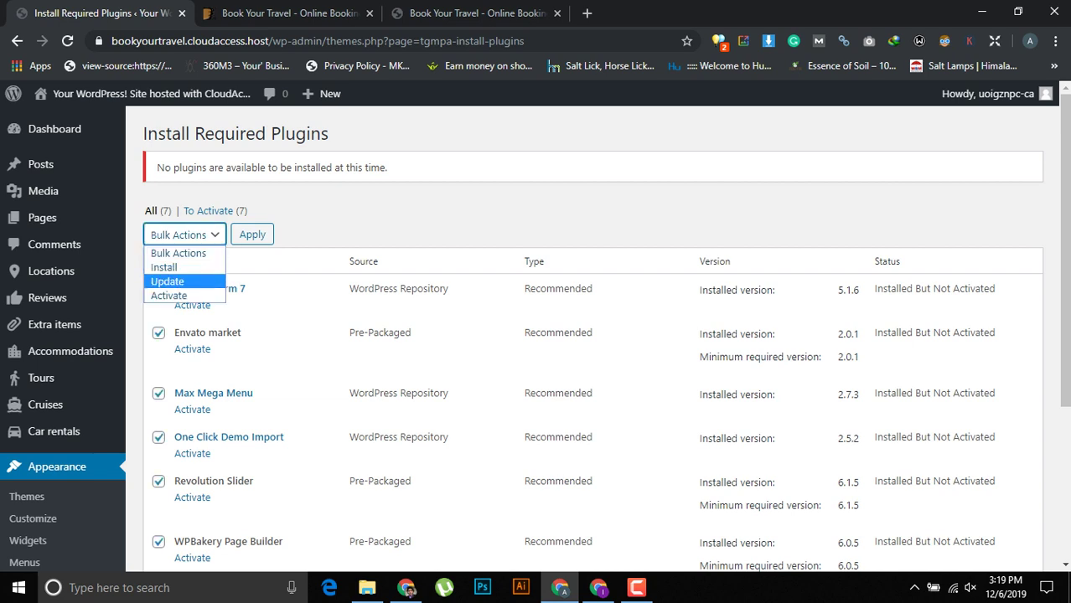
{"action": "left_click", "coordinate": [169, 295]}
{"action": "left_click", "coordinate": [252, 234]}
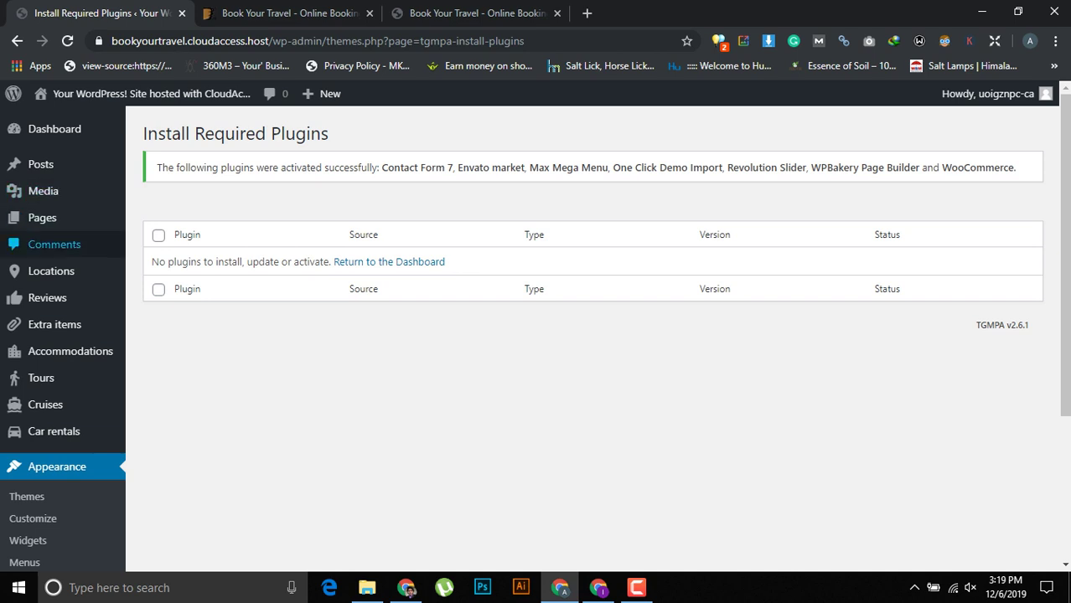
{"action": "left_click", "coordinate": [151, 132]}
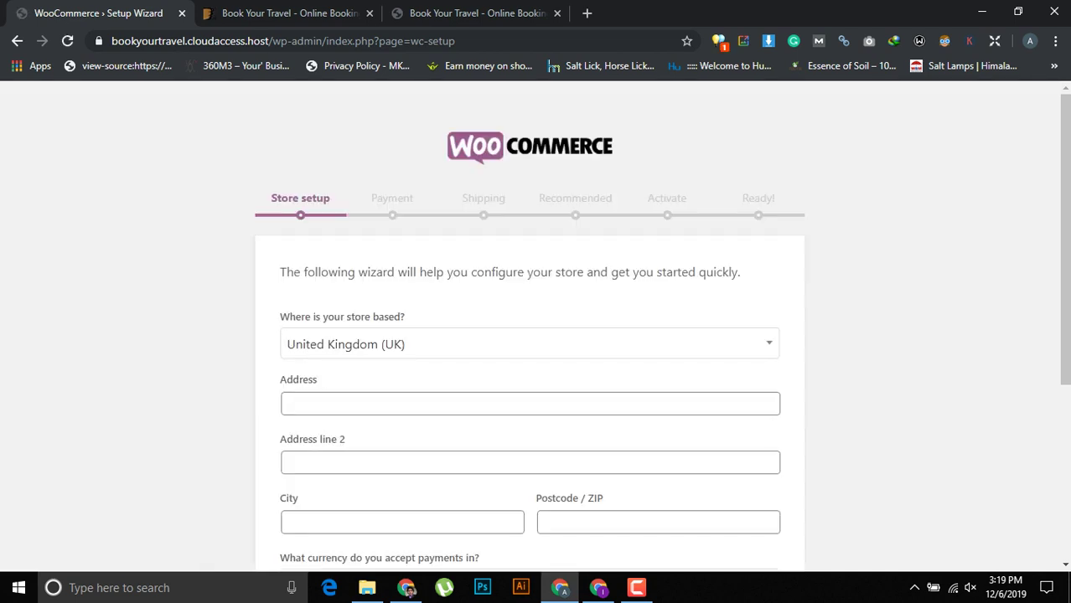
Step: Skip the WooCommerce setup wizard for now and open the theme's One Click Demo Import page
{"action": "scroll", "coordinate": [526, 451], "scroll_direction": "down", "scroll_amount": 4}
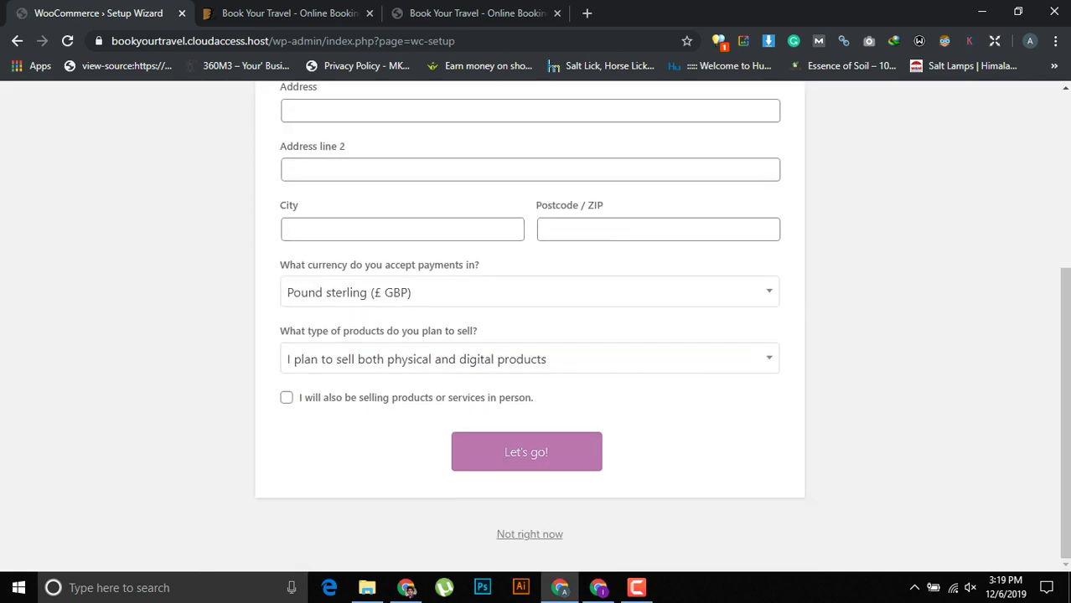
{"action": "left_click", "coordinate": [529, 534]}
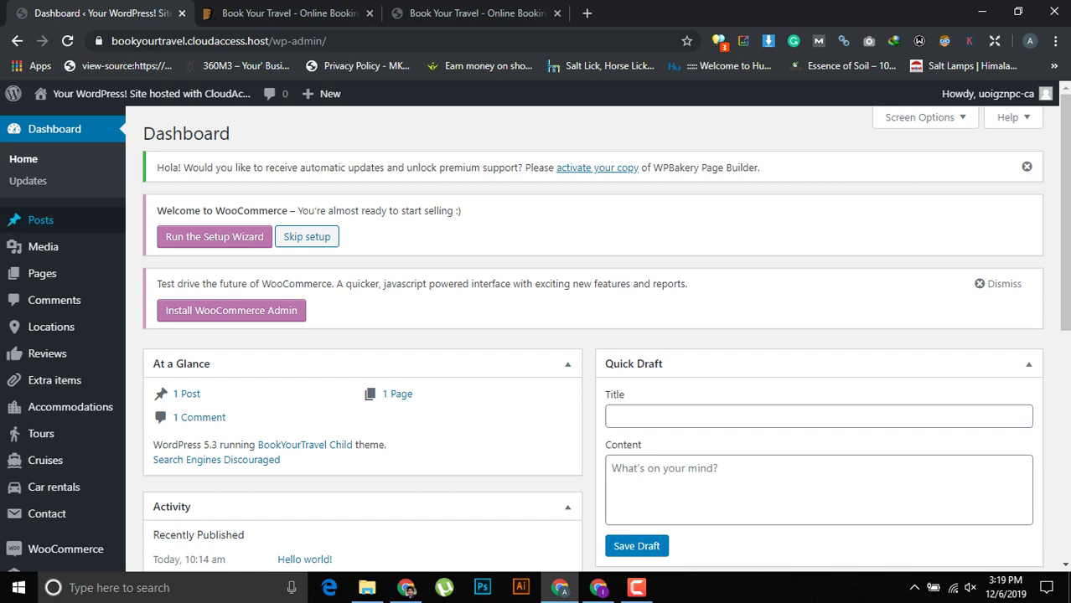
{"action": "mouse_move", "coordinate": [37, 433]}
{"action": "scroll", "coordinate": [38, 419], "scroll_direction": "down", "scroll_amount": 3}
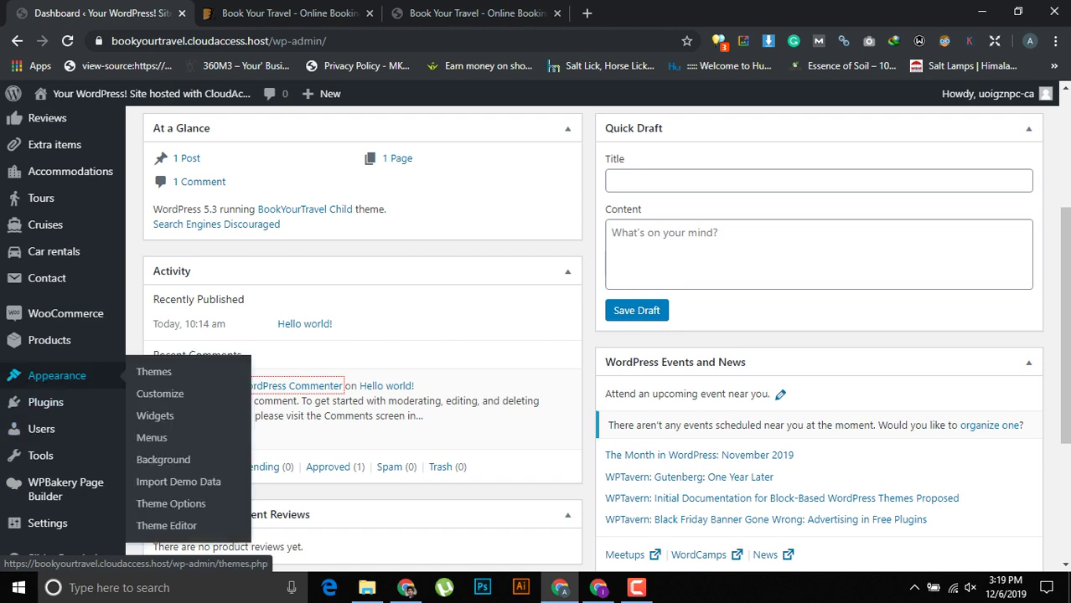
{"action": "left_click", "coordinate": [178, 482]}
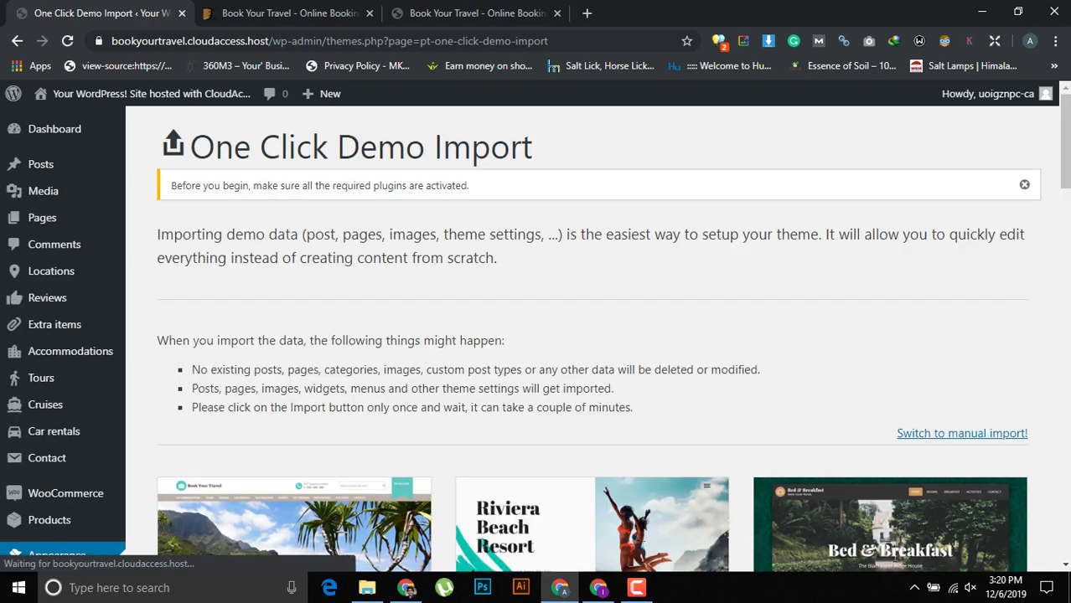
Step: Look through the demo sites available for import, from Default BookYourTravel down to the car rental and tour designs
{"action": "scroll", "coordinate": [591, 335], "scroll_direction": "down", "scroll_amount": 4}
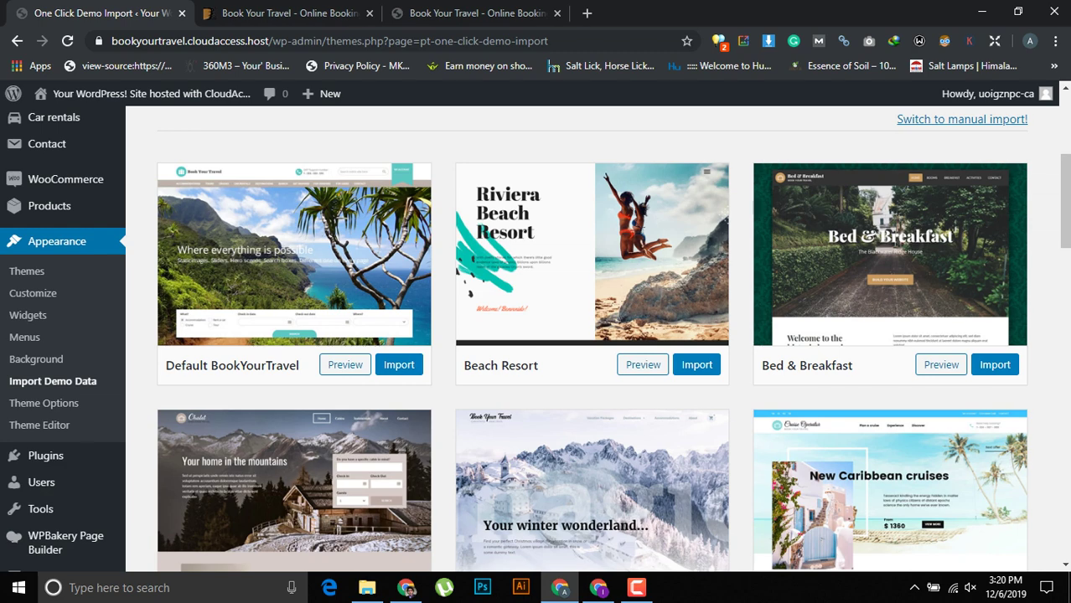
{"action": "scroll", "coordinate": [592, 335], "scroll_direction": "down", "scroll_amount": 3}
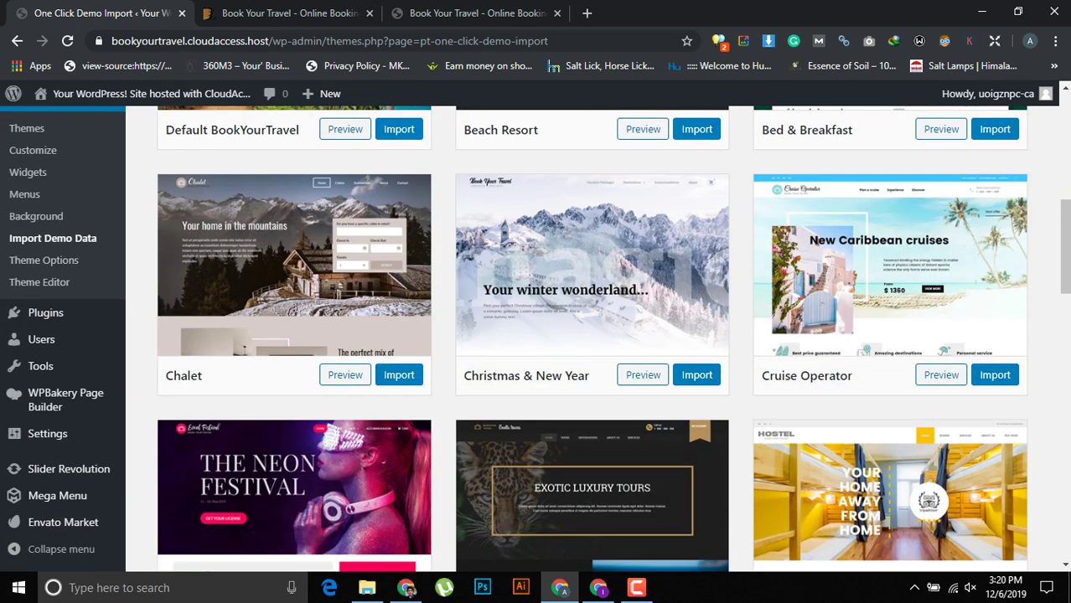
{"action": "scroll", "coordinate": [592, 335], "scroll_direction": "down", "scroll_amount": 3}
{"action": "scroll", "coordinate": [592, 335], "scroll_direction": "up", "scroll_amount": 1}
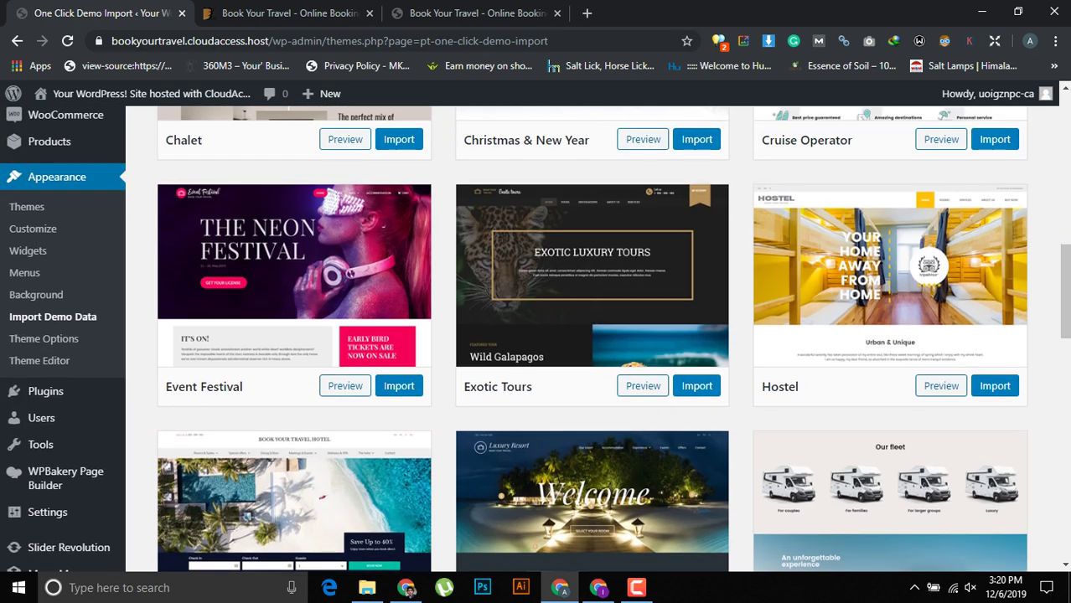
{"action": "scroll", "coordinate": [591, 335], "scroll_direction": "down", "scroll_amount": 3}
{"action": "scroll", "coordinate": [591, 335], "scroll_direction": "down", "scroll_amount": 3}
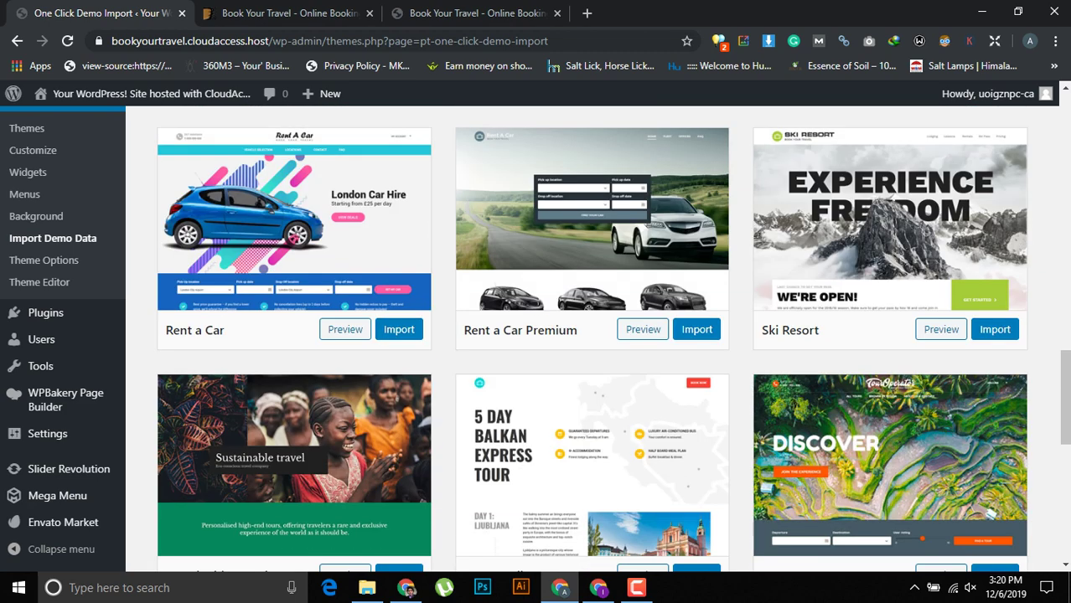
{"action": "scroll", "coordinate": [591, 335], "scroll_direction": "up", "scroll_amount": 1}
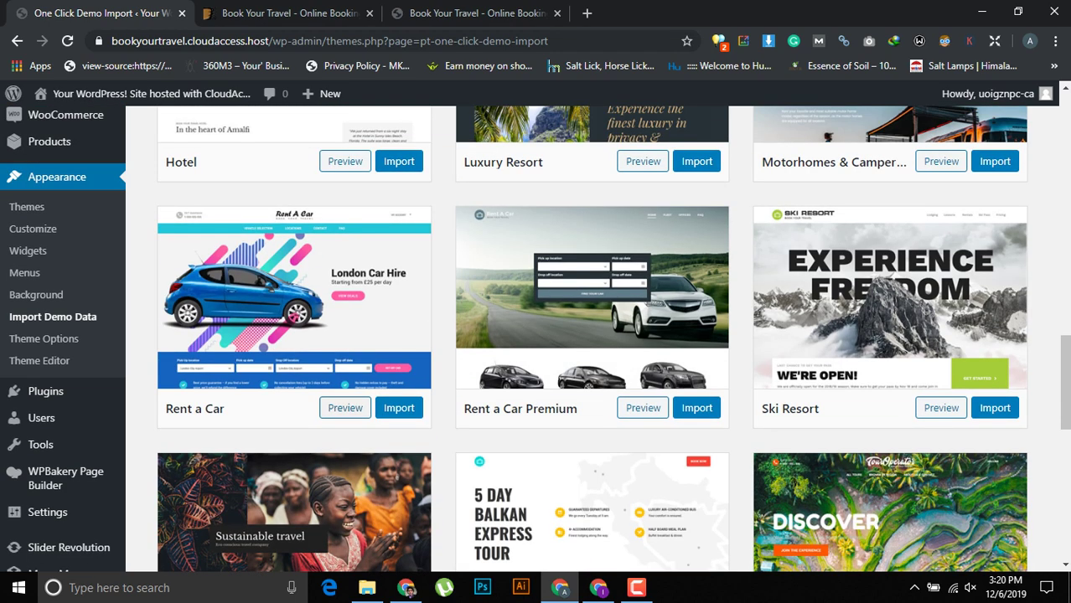
Step: Preview the Rent a Car demo site, review its home page, and return to the demo list
{"action": "left_click", "coordinate": [344, 408]}
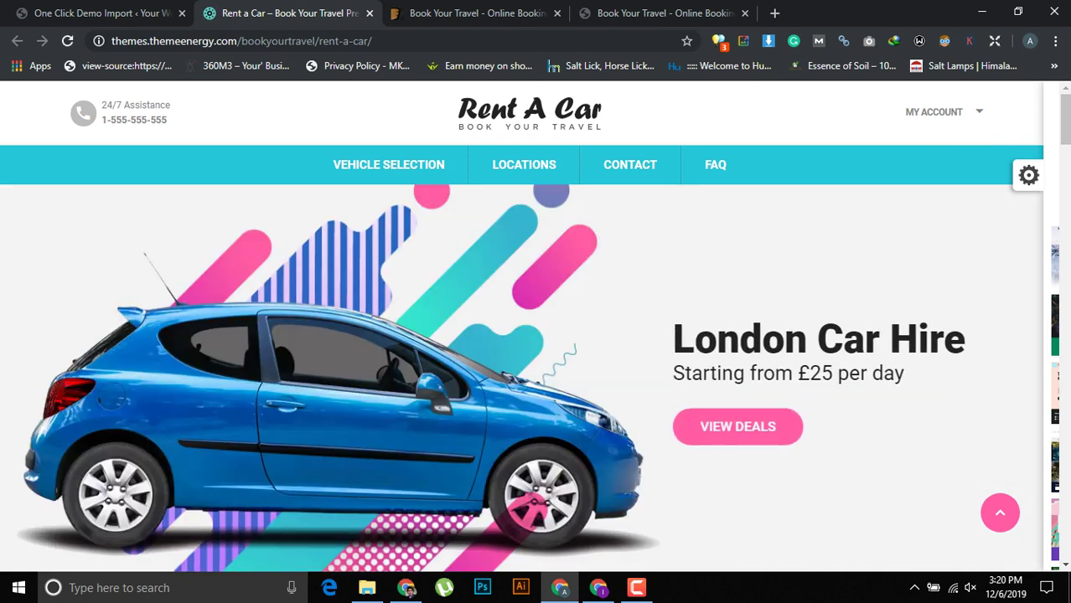
{"action": "scroll", "coordinate": [535, 326], "scroll_direction": "down", "scroll_amount": 10}
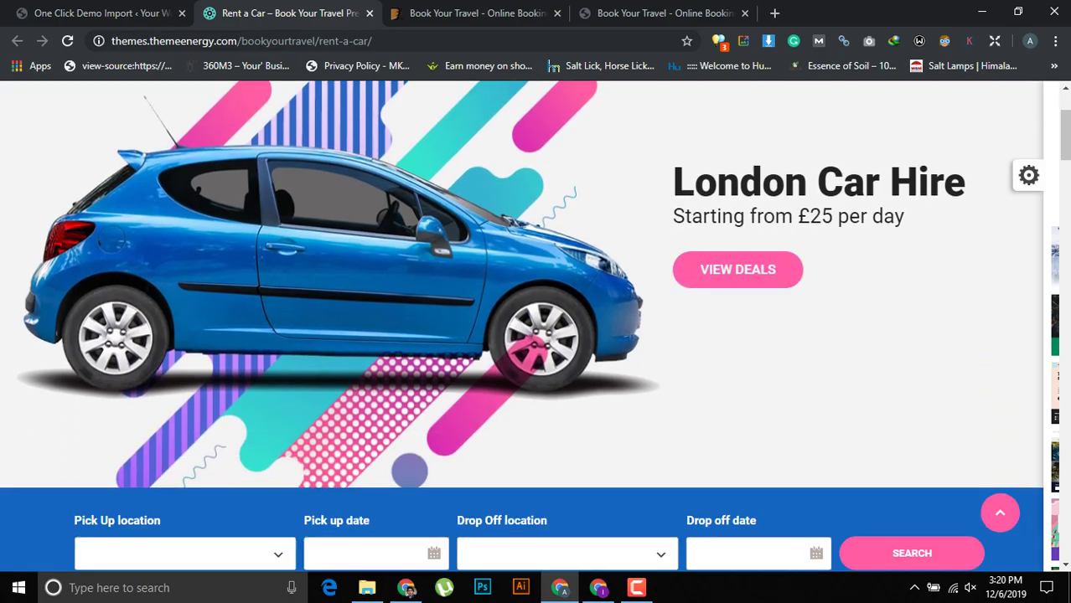
{"action": "scroll", "coordinate": [534, 326], "scroll_direction": "down", "scroll_amount": 15}
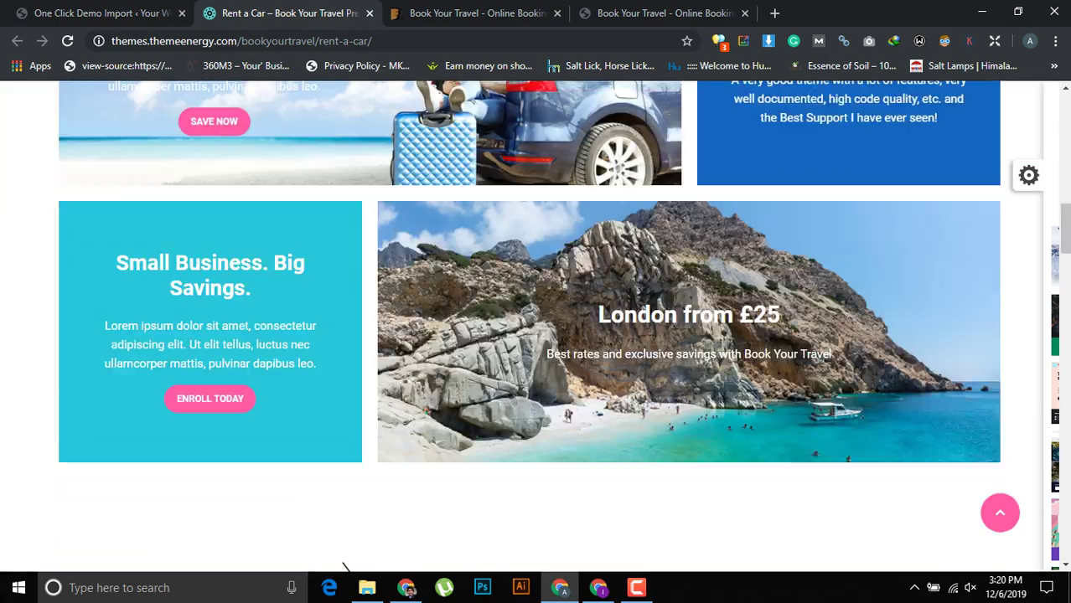
{"action": "scroll", "coordinate": [603, 322], "scroll_direction": "down", "scroll_amount": 15}
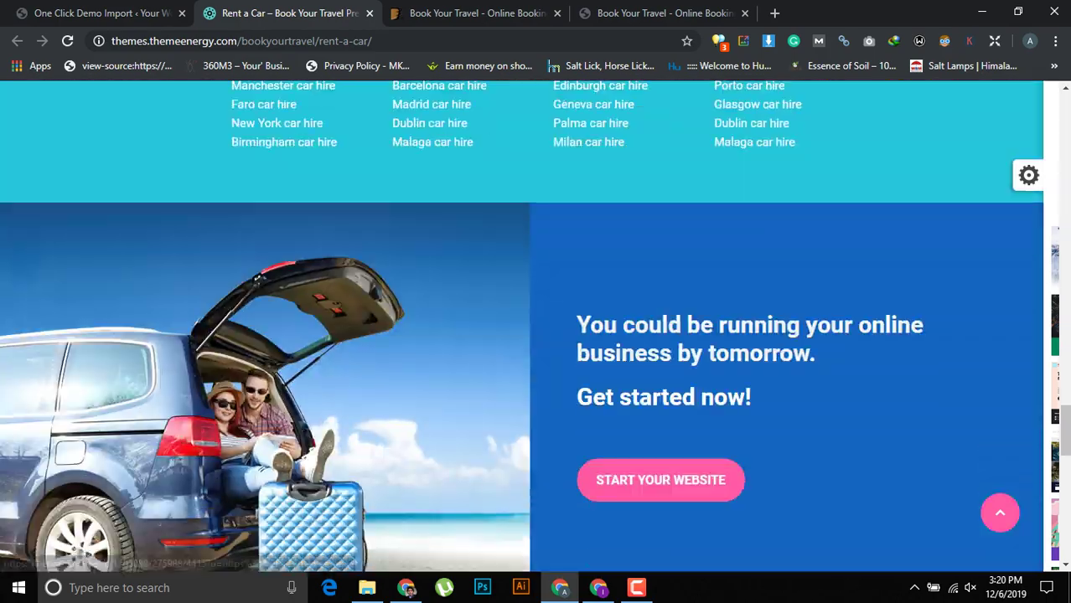
{"action": "scroll", "coordinate": [603, 321], "scroll_direction": "up", "scroll_amount": 15}
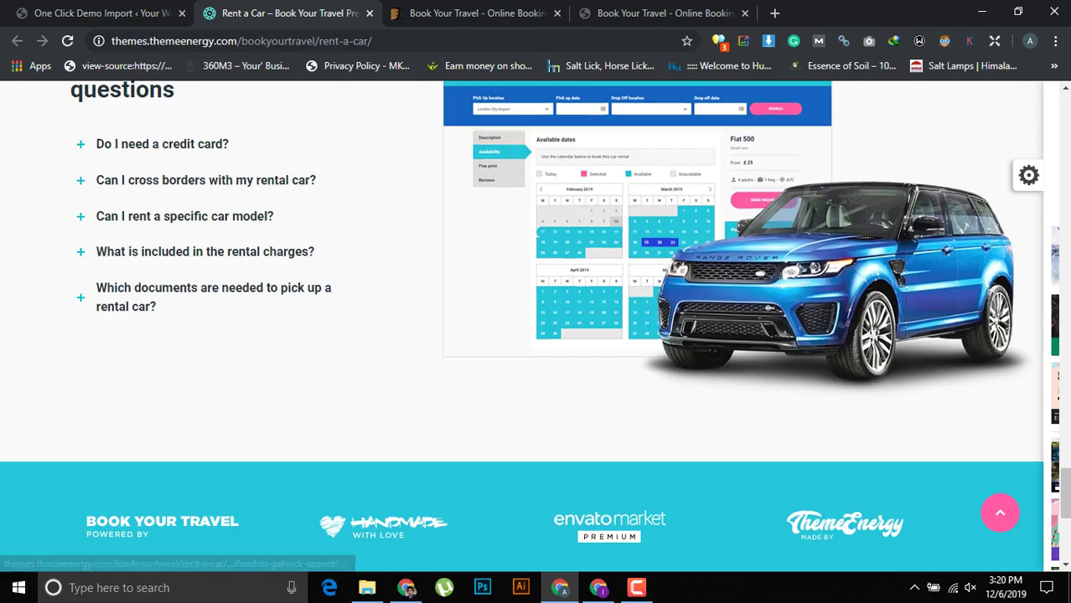
{"action": "scroll", "coordinate": [536, 326], "scroll_direction": "up", "scroll_amount": 10}
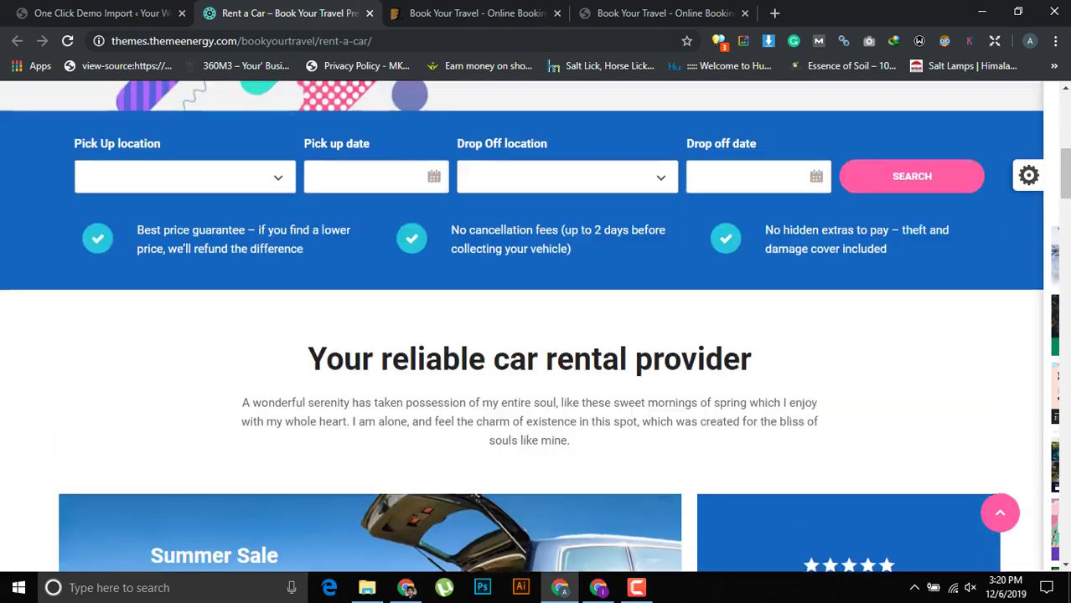
{"action": "key", "text": "ctrl+w"}
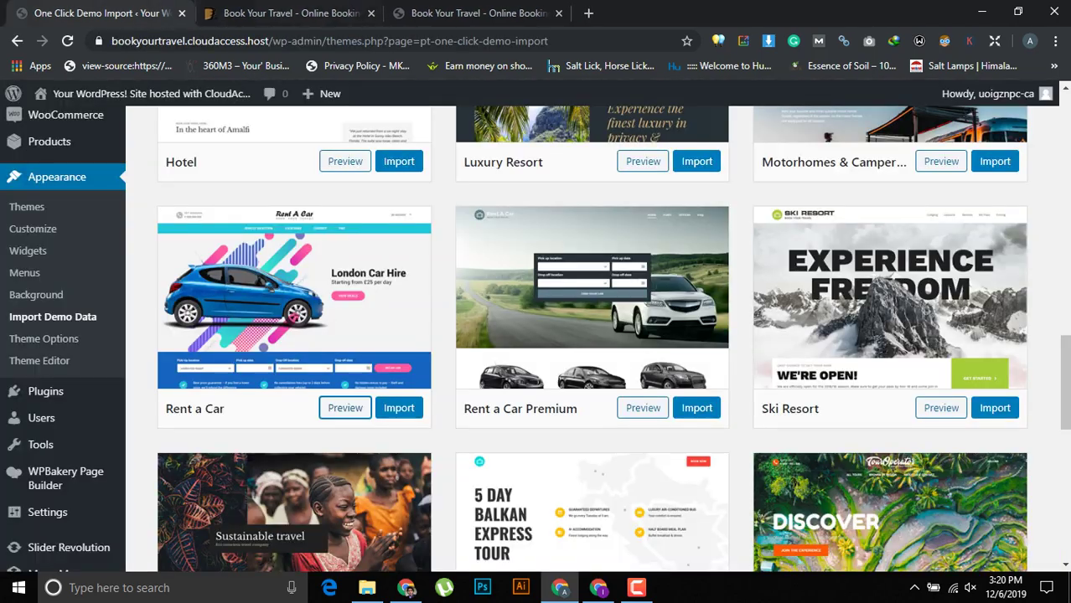
Step: Import the Rent a Car demo after reading the note about setting up the slider and menus separately
{"action": "left_click", "coordinate": [399, 408]}
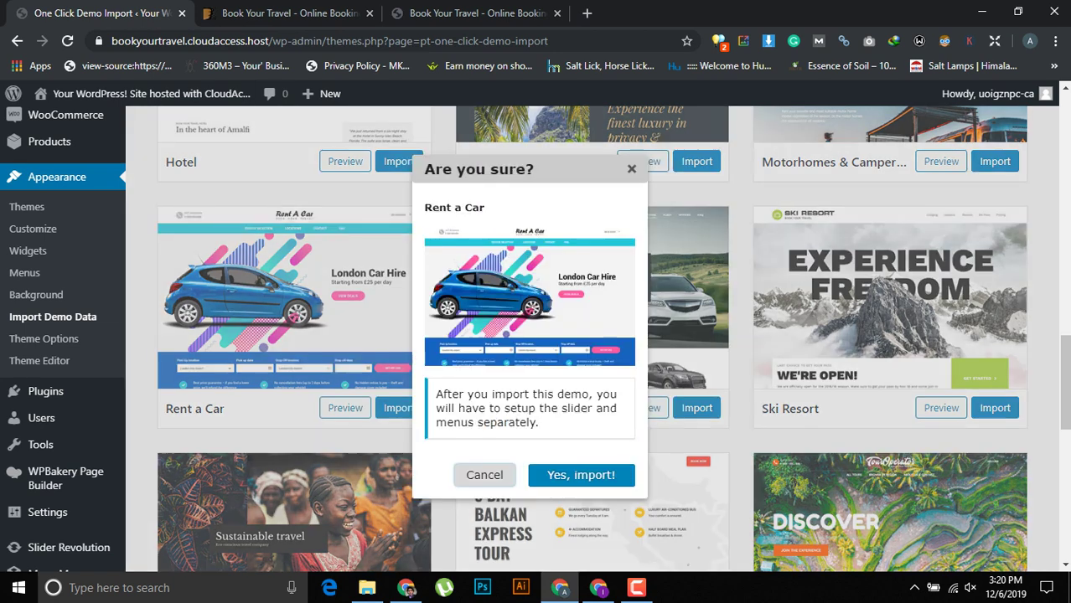
{"action": "triple_click", "coordinate": [496, 408]}
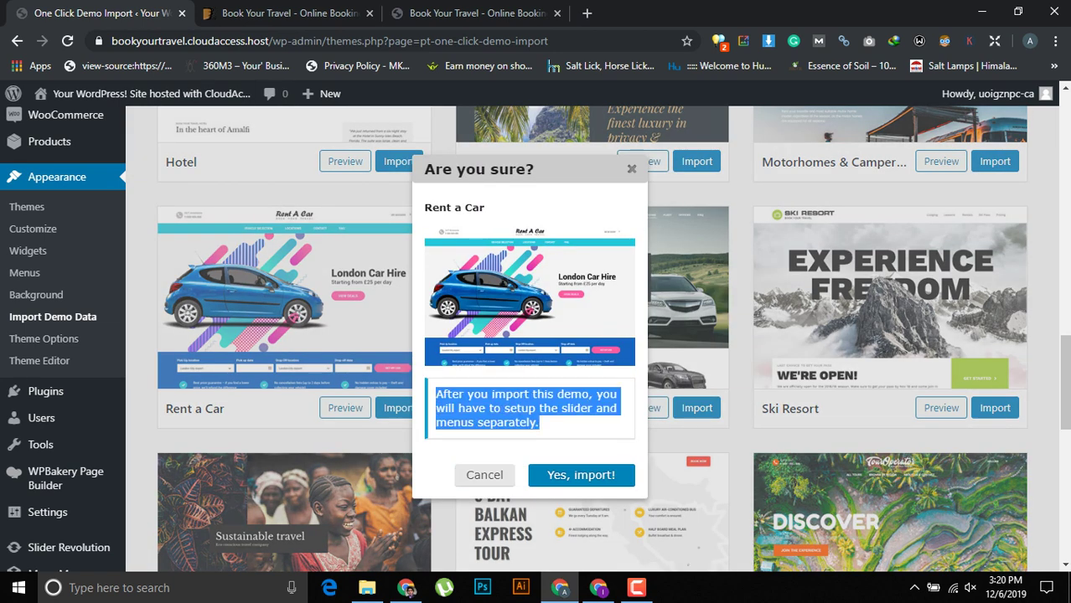
{"action": "left_click", "coordinate": [495, 408]}
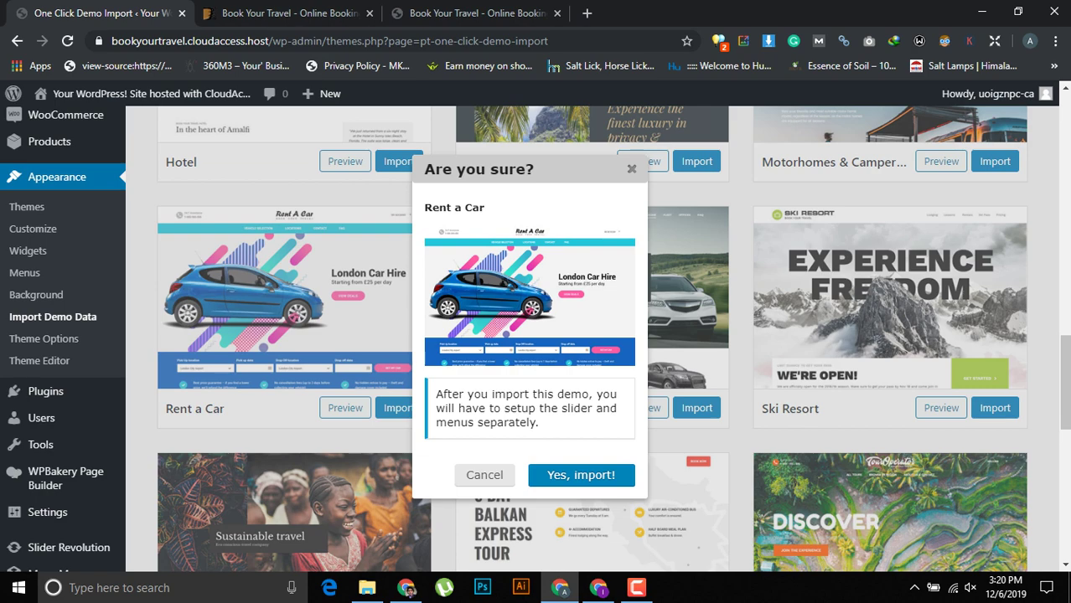
{"action": "left_click", "coordinate": [580, 475]}
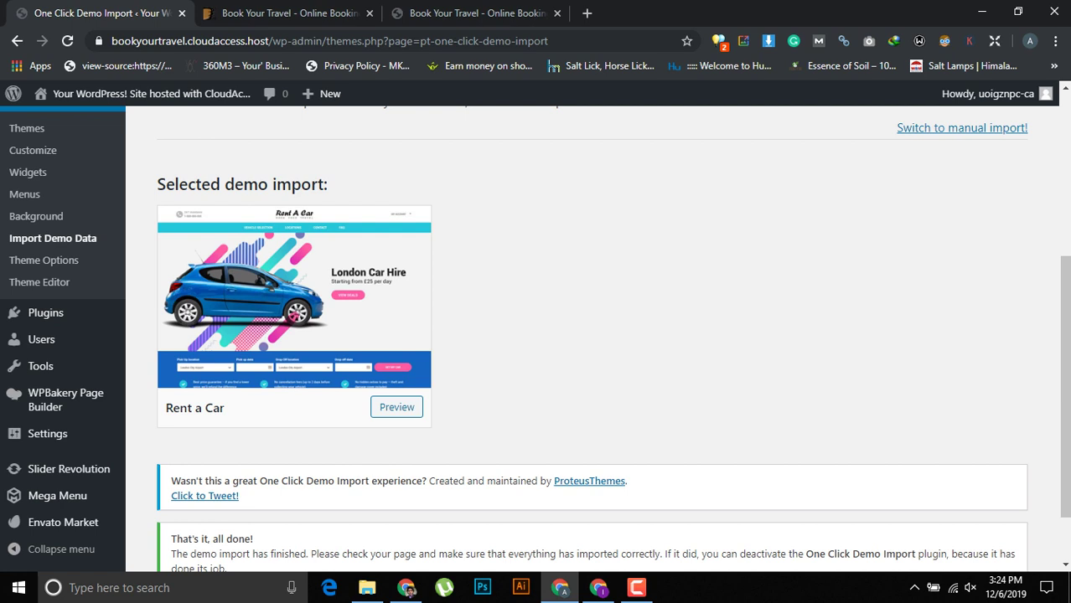
Step: Preview the imported Rent a Car demo once more and read the notice about the finished import
{"action": "scroll", "coordinate": [397, 335], "scroll_direction": "down", "scroll_amount": 1}
{"action": "left_click", "coordinate": [397, 330]}
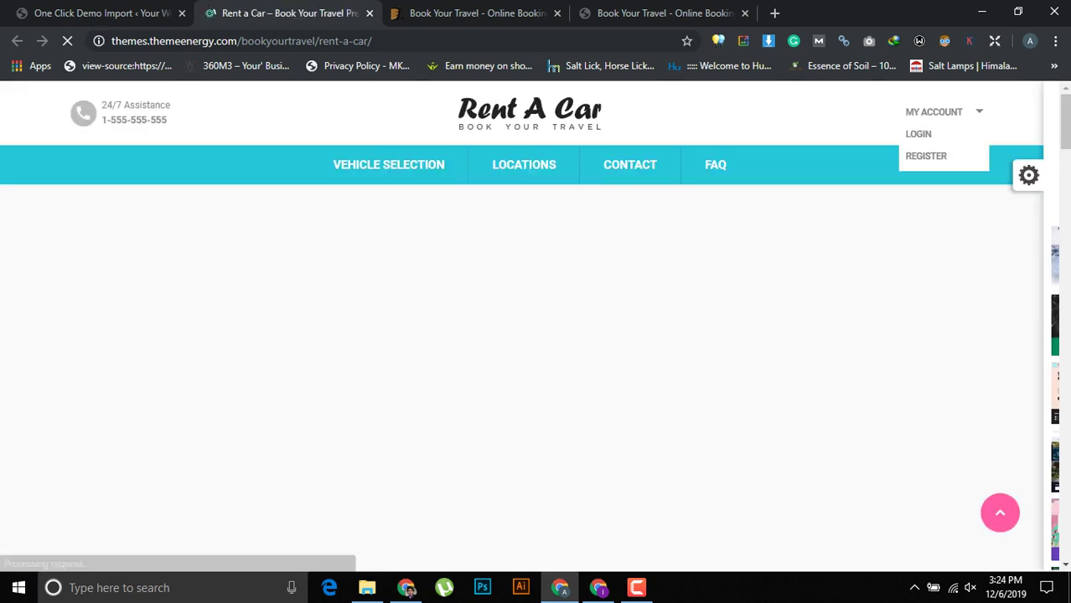
{"action": "scroll", "coordinate": [521, 327], "scroll_direction": "down", "scroll_amount": 5}
{"action": "scroll", "coordinate": [521, 327], "scroll_direction": "up", "scroll_amount": 5}
{"action": "key", "text": "ctrl+w"}
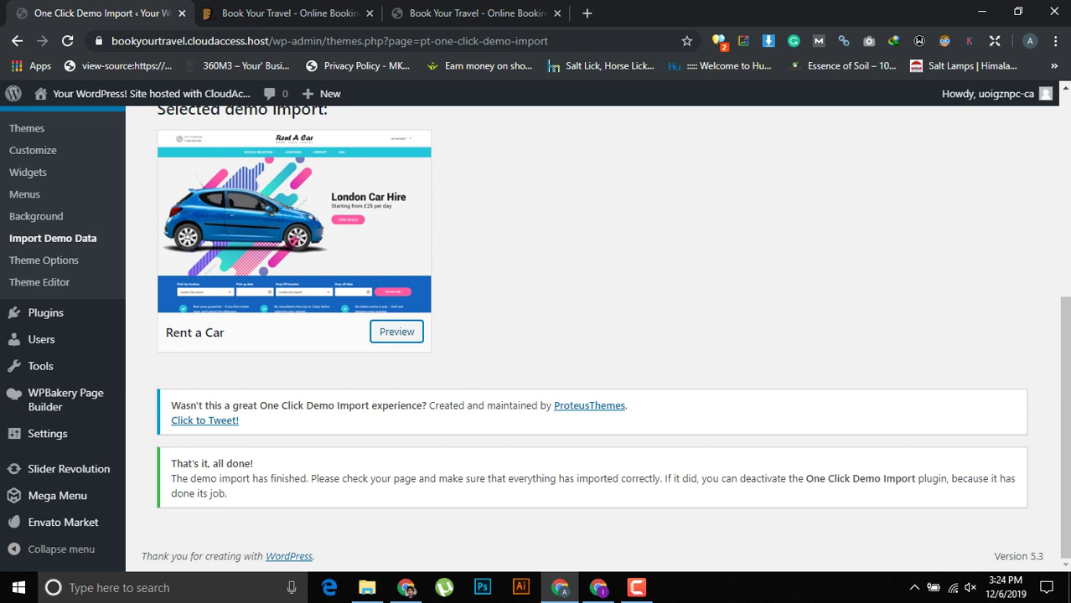
{"action": "left_click_drag", "start_coordinate": [644, 478], "coordinate": [950, 478]}
{"action": "left_click", "coordinate": [950, 478]}
Step: Open the WordPress site's public home page in a separate browser tab
{"action": "scroll", "coordinate": [592, 336], "scroll_direction": "up", "scroll_amount": 5}
{"action": "mouse_move", "coordinate": [143, 94]}
{"action": "left_click", "coordinate": [54, 120]}
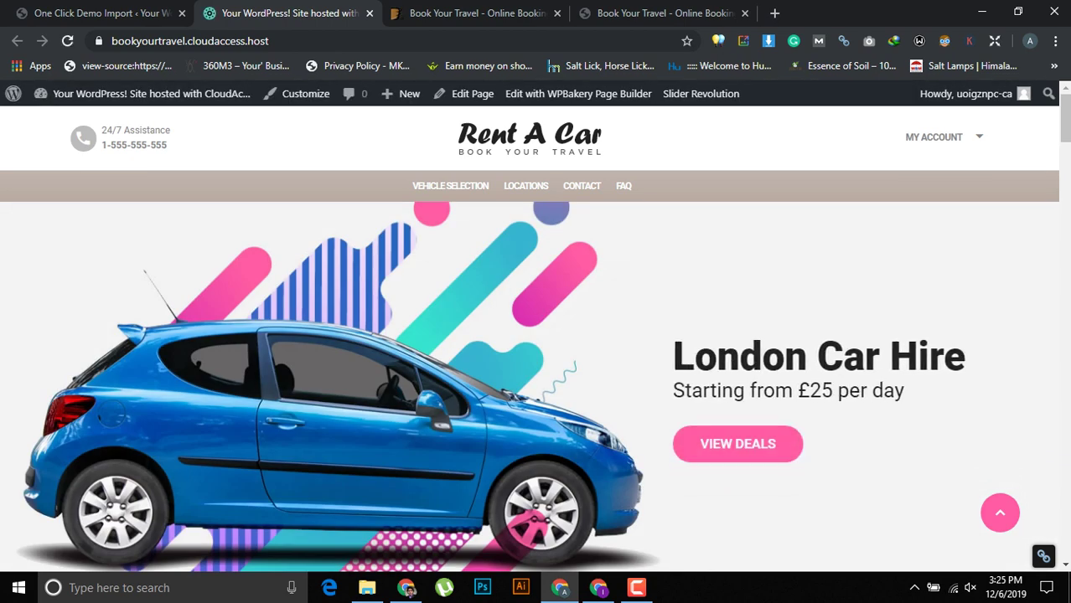
Step: Examine the sections of the imported home page from the banner down to the footer, then return to its start and reload it
{"action": "scroll", "coordinate": [529, 339], "scroll_direction": "down", "scroll_amount": 6}
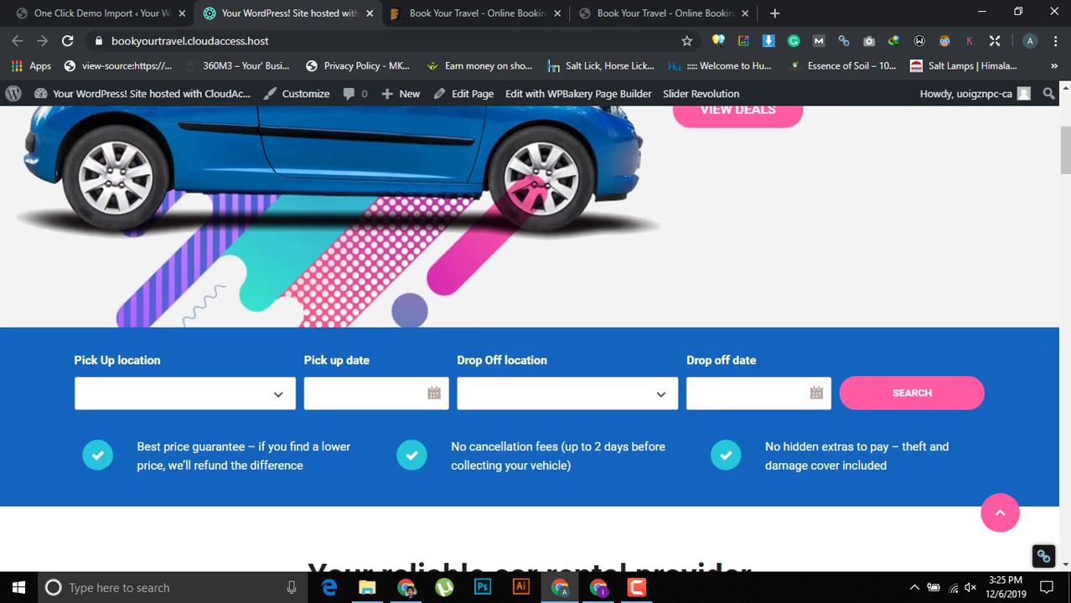
{"action": "scroll", "coordinate": [528, 339], "scroll_direction": "down", "scroll_amount": 10}
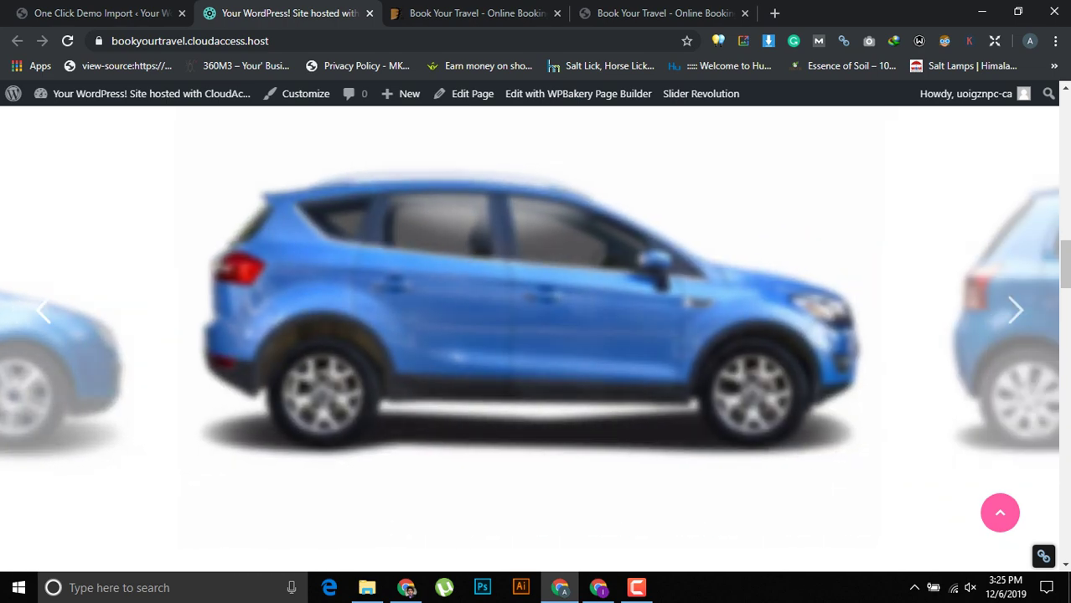
{"action": "scroll", "coordinate": [536, 335], "scroll_direction": "down", "scroll_amount": 5}
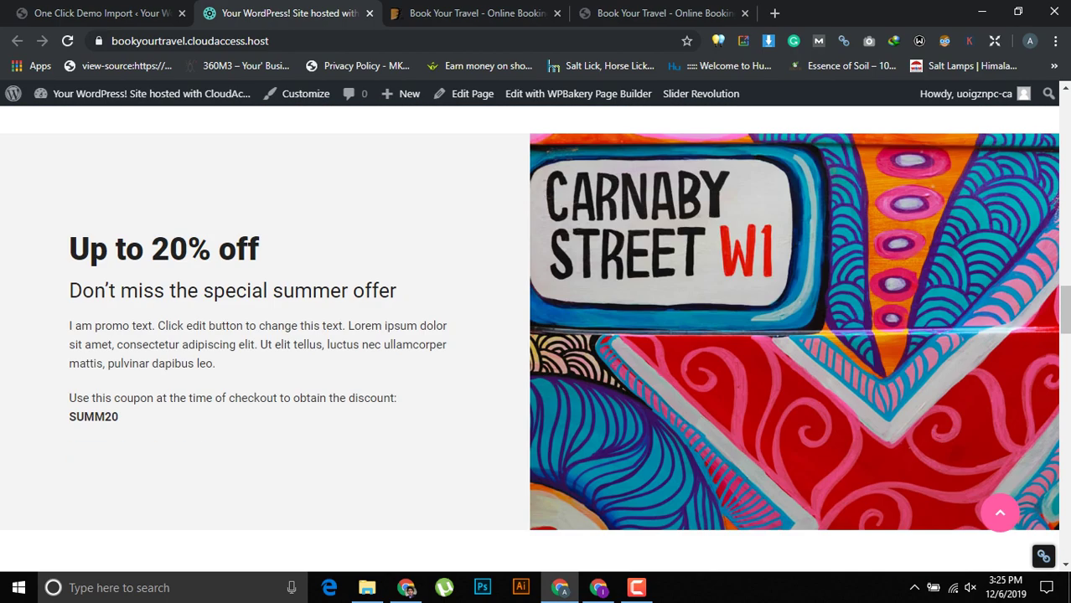
{"action": "scroll", "coordinate": [536, 335], "scroll_direction": "down", "scroll_amount": 5}
{"action": "scroll", "coordinate": [536, 335], "scroll_direction": "down", "scroll_amount": 12}
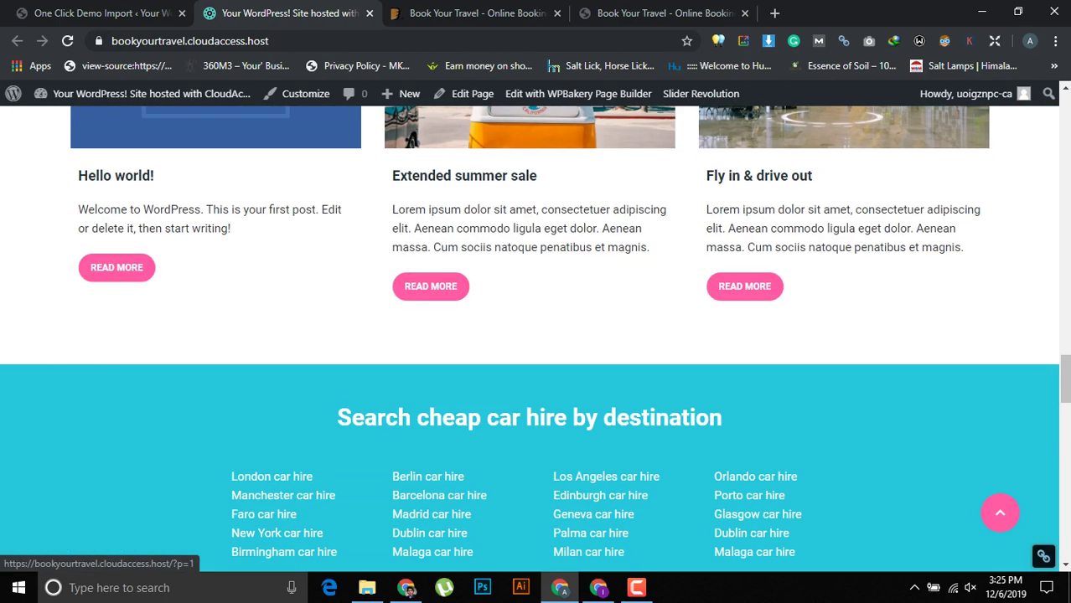
{"action": "scroll", "coordinate": [536, 335], "scroll_direction": "up", "scroll_amount": 2}
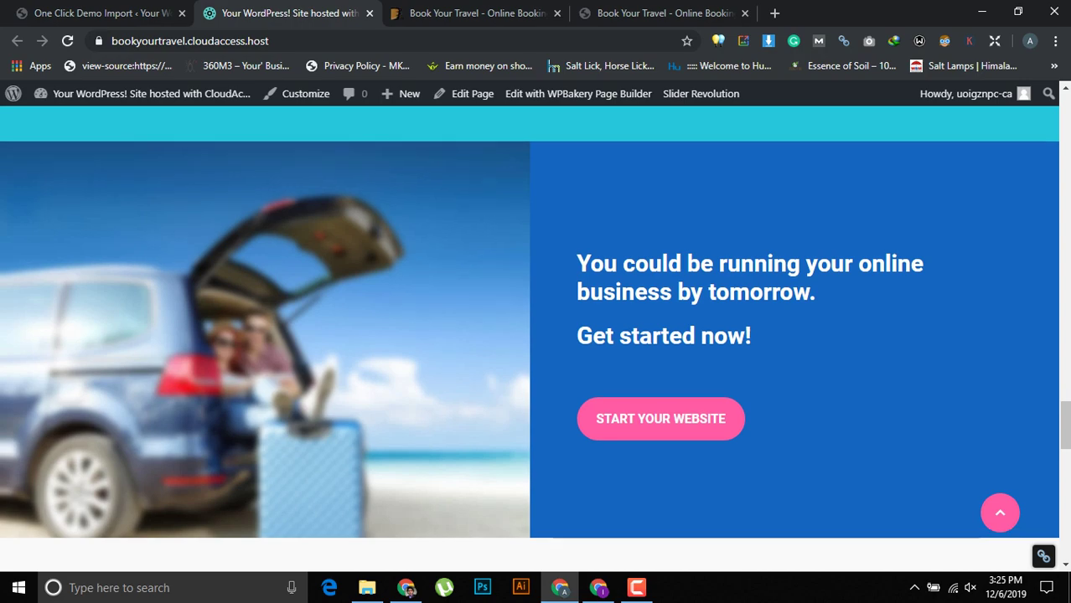
{"action": "scroll", "coordinate": [536, 335], "scroll_direction": "down", "scroll_amount": 10}
{"action": "scroll", "coordinate": [536, 335], "scroll_direction": "up", "scroll_amount": 3}
{"action": "scroll", "coordinate": [536, 335], "scroll_direction": "up", "scroll_amount": 2}
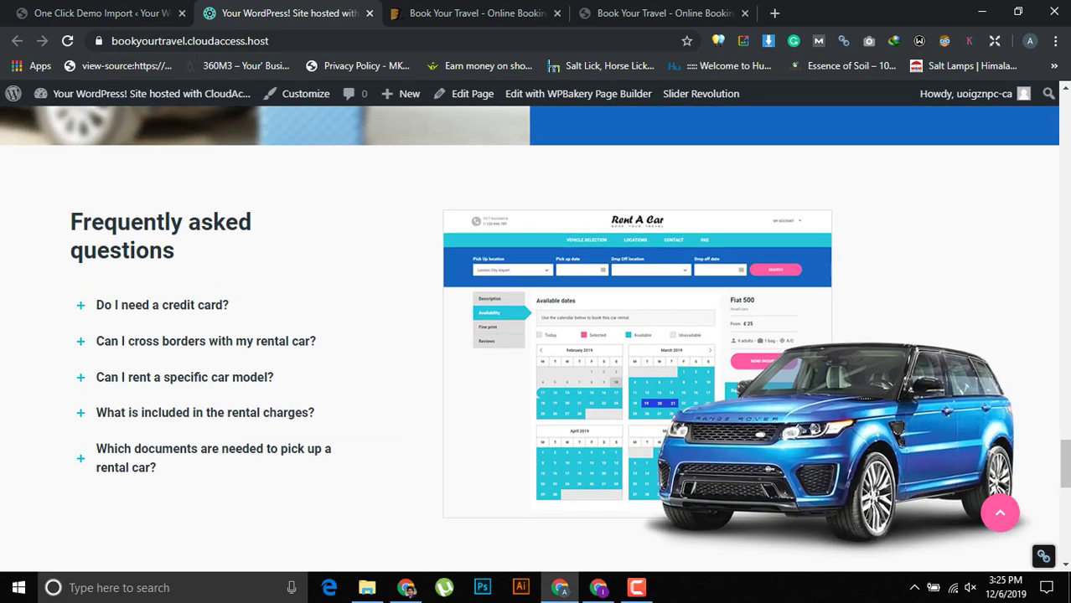
{"action": "scroll", "coordinate": [536, 335], "scroll_direction": "down", "scroll_amount": 8}
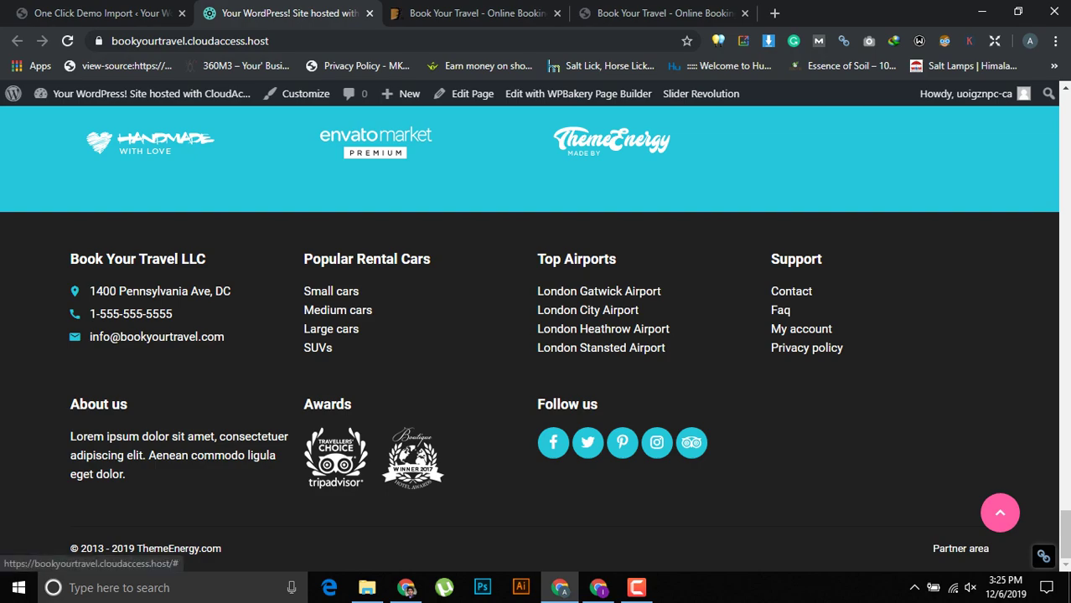
{"action": "left_click", "coordinate": [1000, 513]}
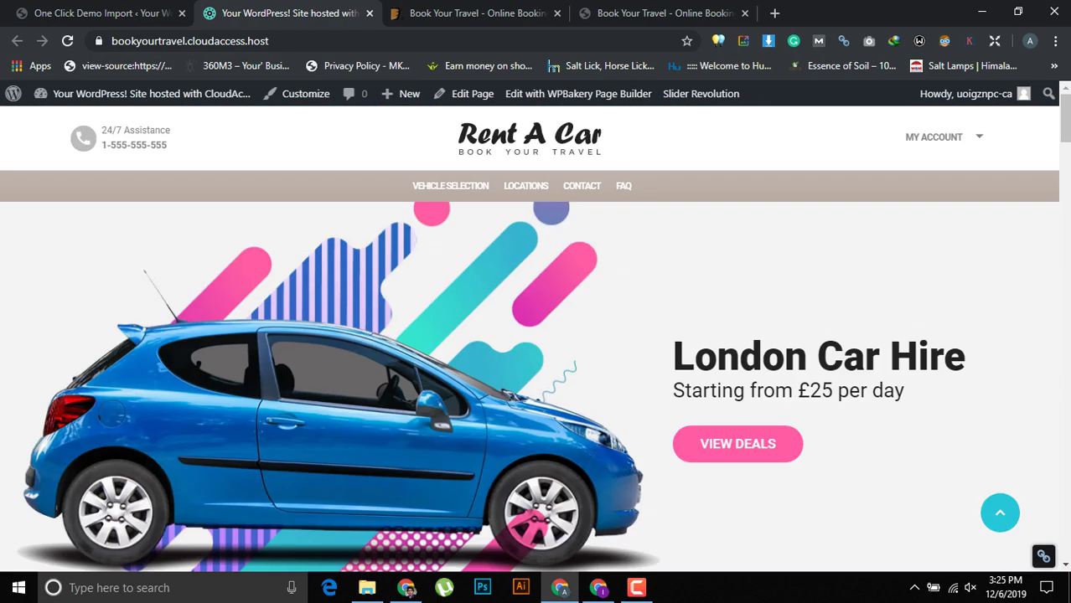
{"action": "left_click", "coordinate": [68, 41]}
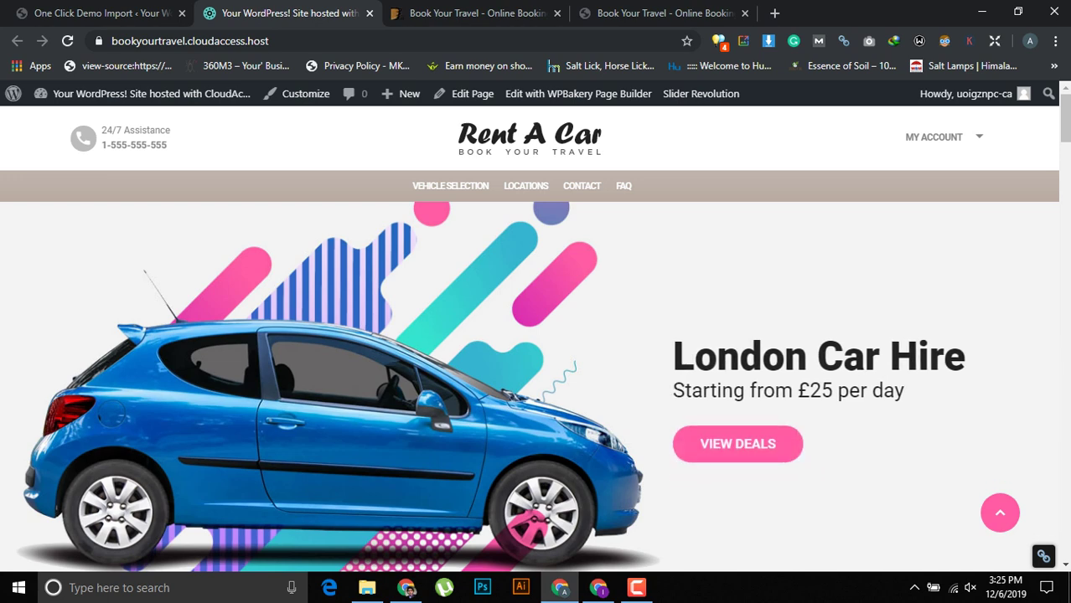
Step: Search for rental cars picked up at London City Airport on December 6, 2019 and dropped off on December 11, 2019
{"action": "scroll", "coordinate": [530, 335], "scroll_direction": "down", "scroll_amount": 10}
{"action": "scroll", "coordinate": [529, 335], "scroll_direction": "up", "scroll_amount": 5}
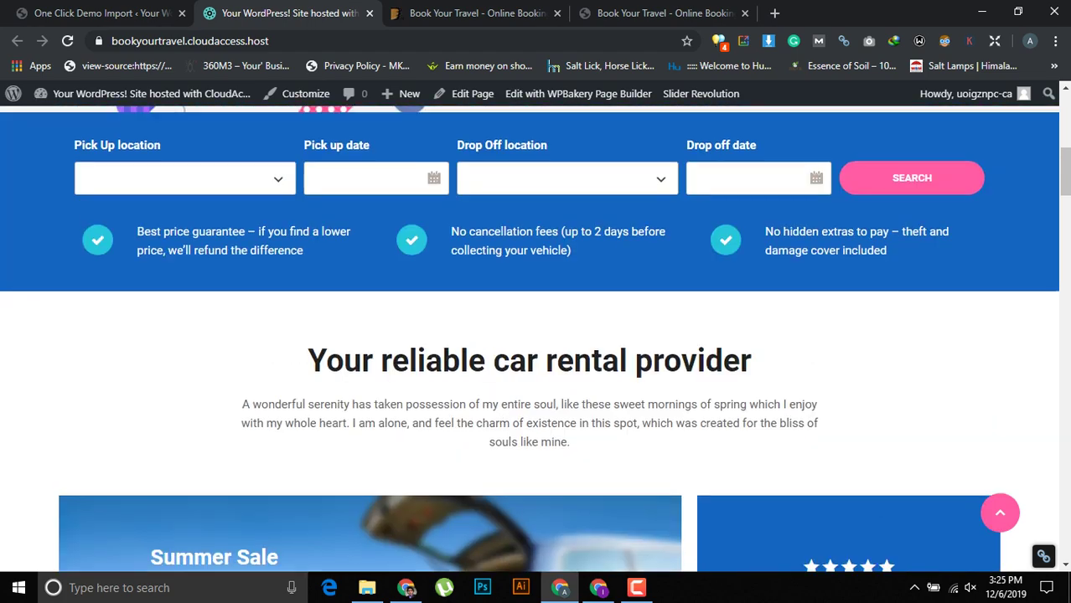
{"action": "left_click", "coordinate": [184, 179]}
{"action": "left_click", "coordinate": [131, 218]}
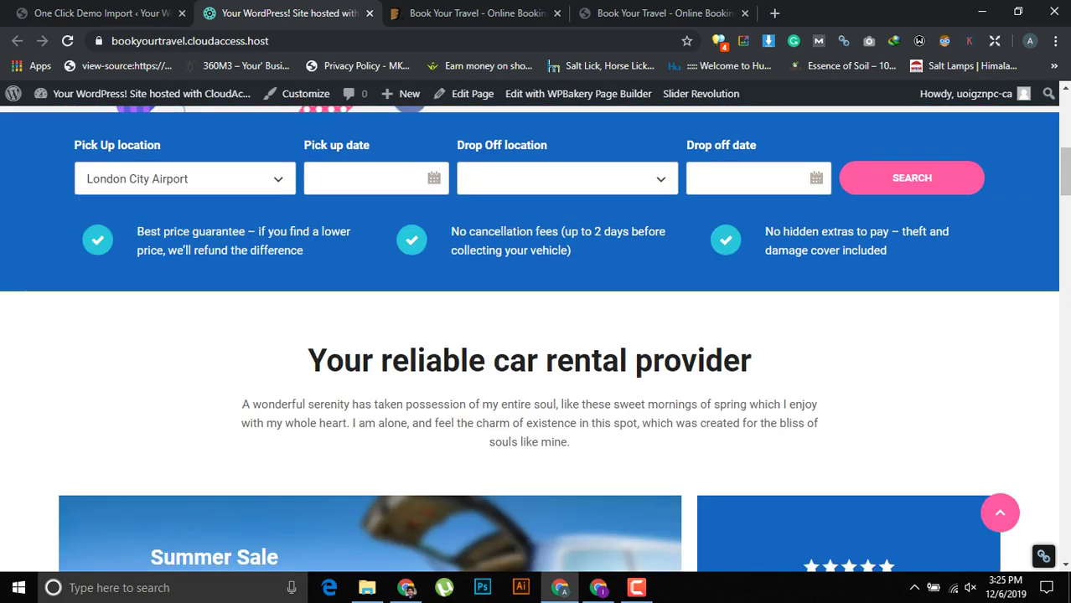
{"action": "left_click", "coordinate": [369, 179]}
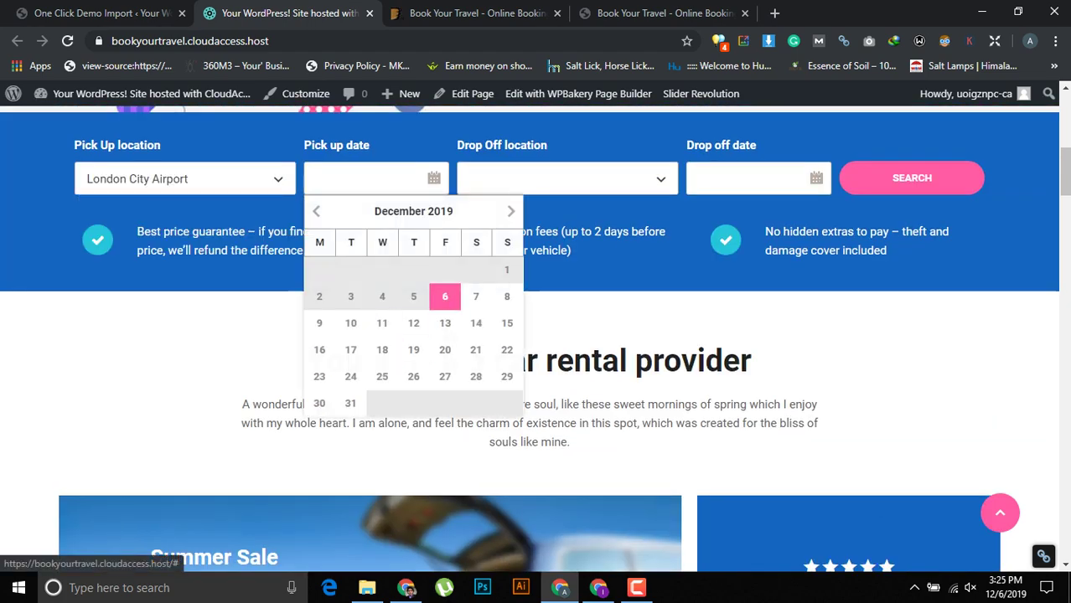
{"action": "left_click", "coordinate": [445, 297]}
{"action": "left_click", "coordinate": [567, 178]}
{"action": "left_click", "coordinate": [567, 178]}
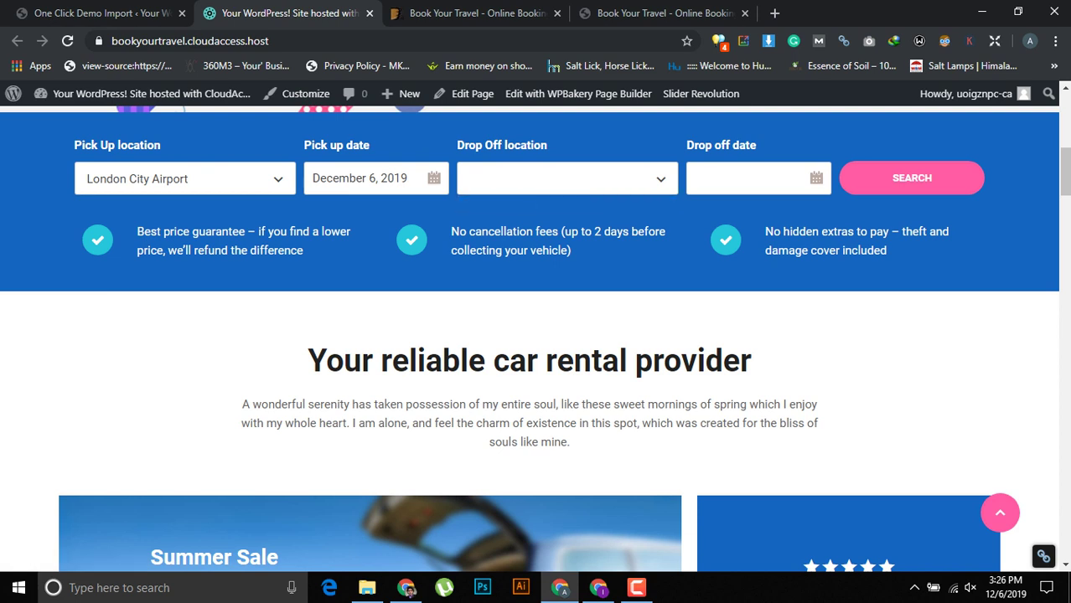
{"action": "left_click", "coordinate": [754, 178]}
{"action": "left_click", "coordinate": [764, 323]}
{"action": "left_click", "coordinate": [912, 177]}
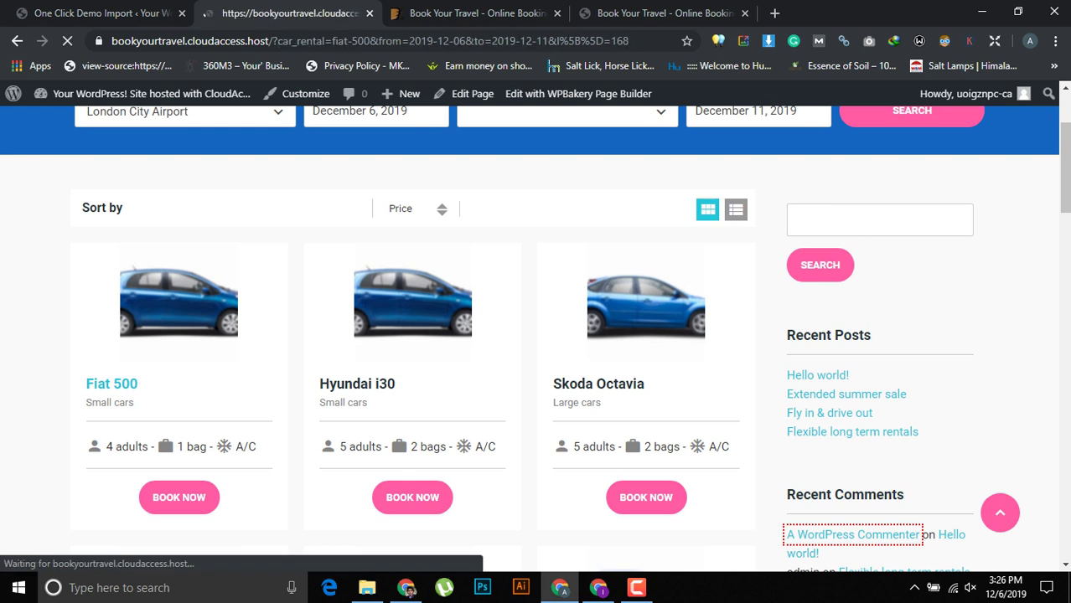
Step: Return to the vehicle search results and try to book the Hyundai i10
{"action": "key", "text": "alt+Left"}
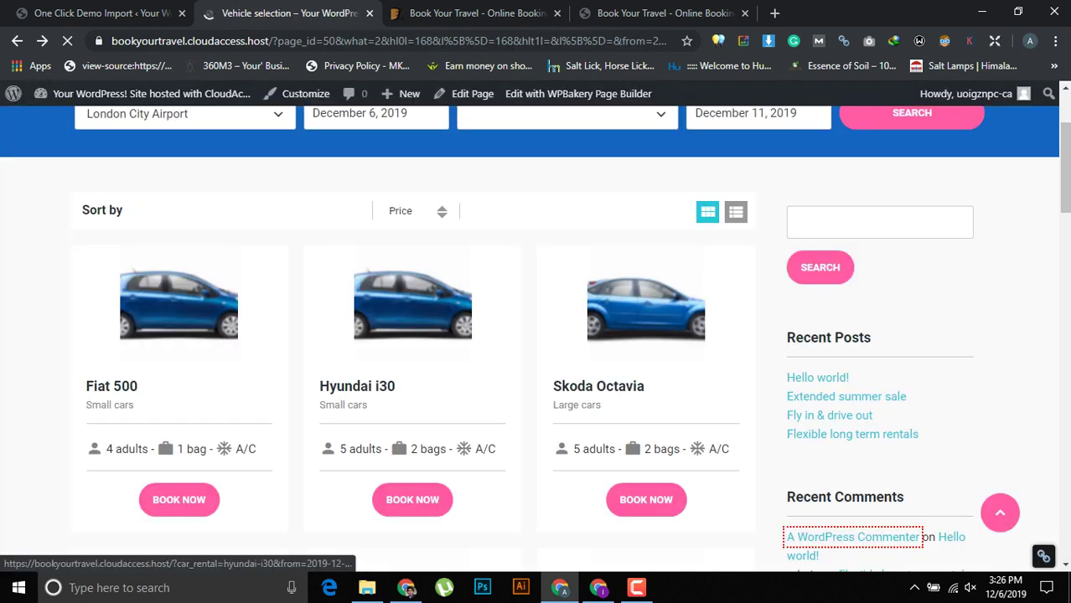
{"action": "scroll", "coordinate": [413, 335], "scroll_direction": "down", "scroll_amount": 4}
{"action": "scroll", "coordinate": [412, 335], "scroll_direction": "down", "scroll_amount": 2}
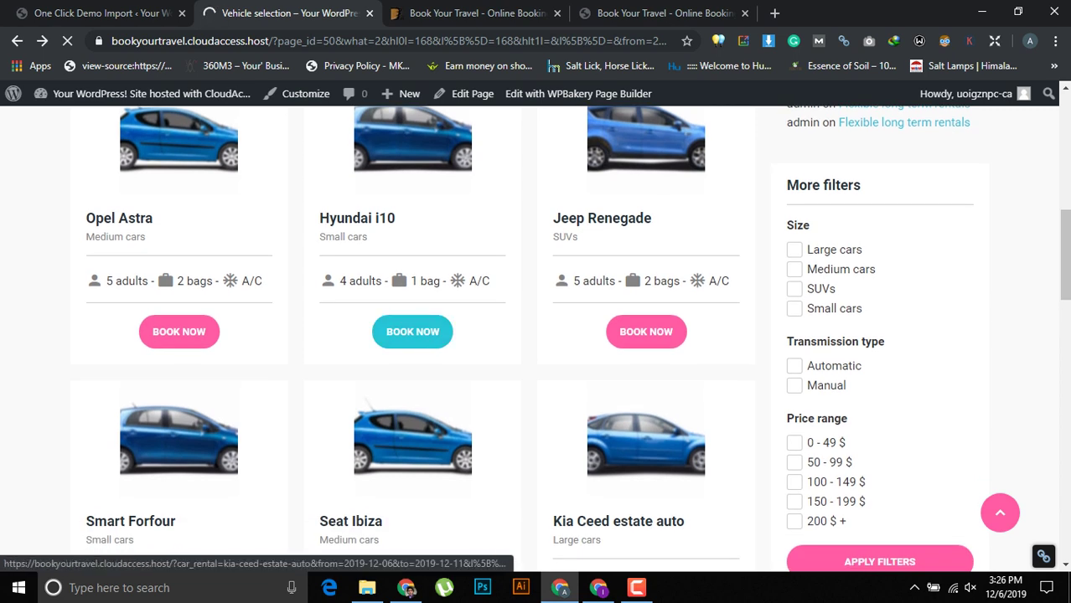
{"action": "left_click", "coordinate": [412, 331]}
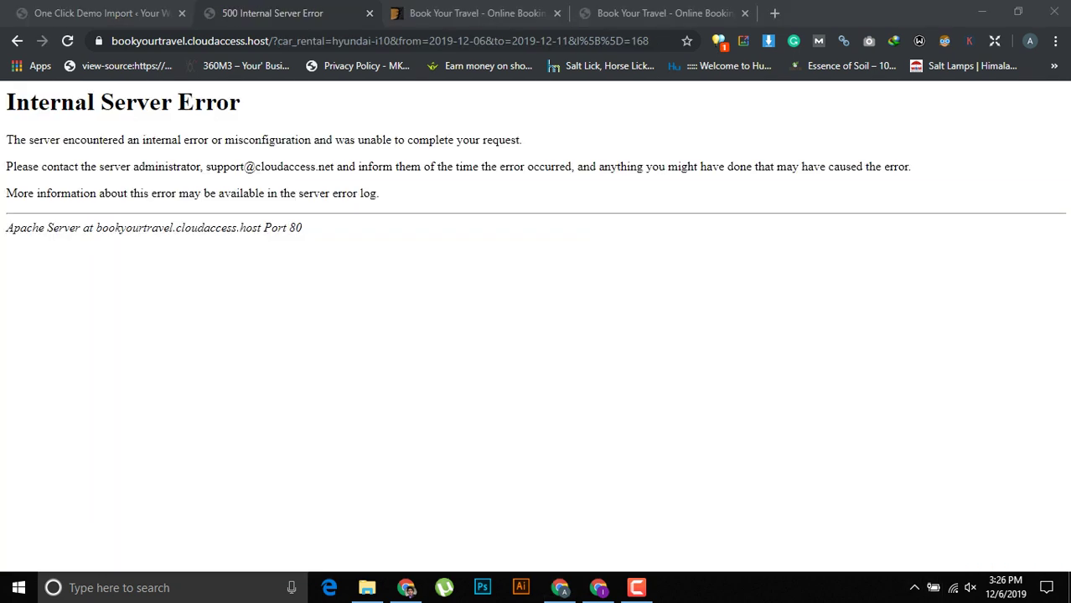
Step: Go back to the site's home page and open the Contact page
{"action": "left_click", "coordinate": [17, 41]}
{"action": "key", "text": "alt+Left"}
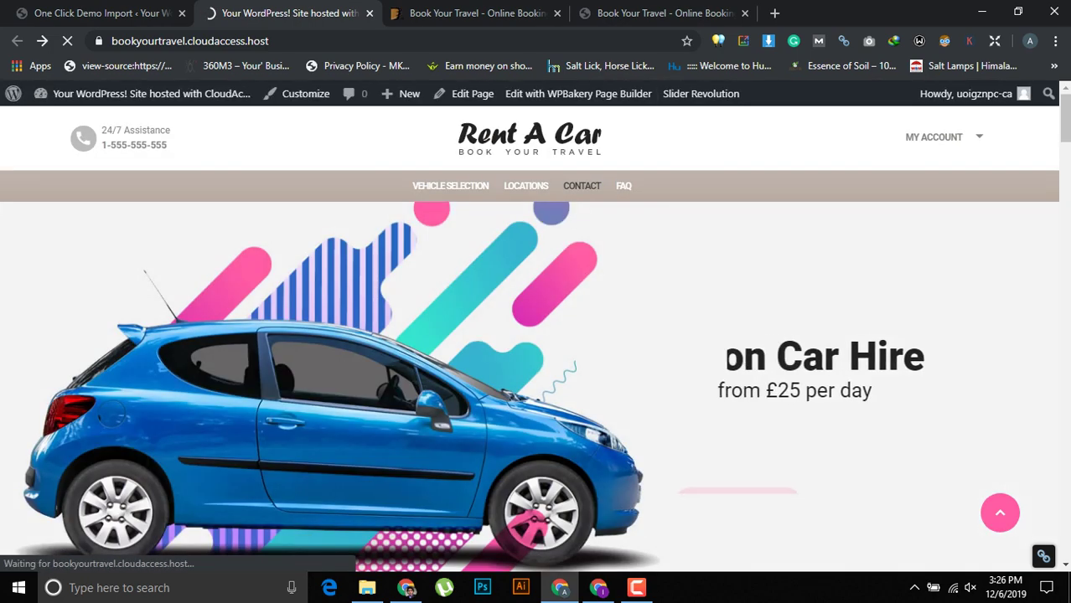
{"action": "scroll", "coordinate": [582, 335], "scroll_direction": "down", "scroll_amount": 3}
{"action": "scroll", "coordinate": [581, 335], "scroll_direction": "up", "scroll_amount": 2}
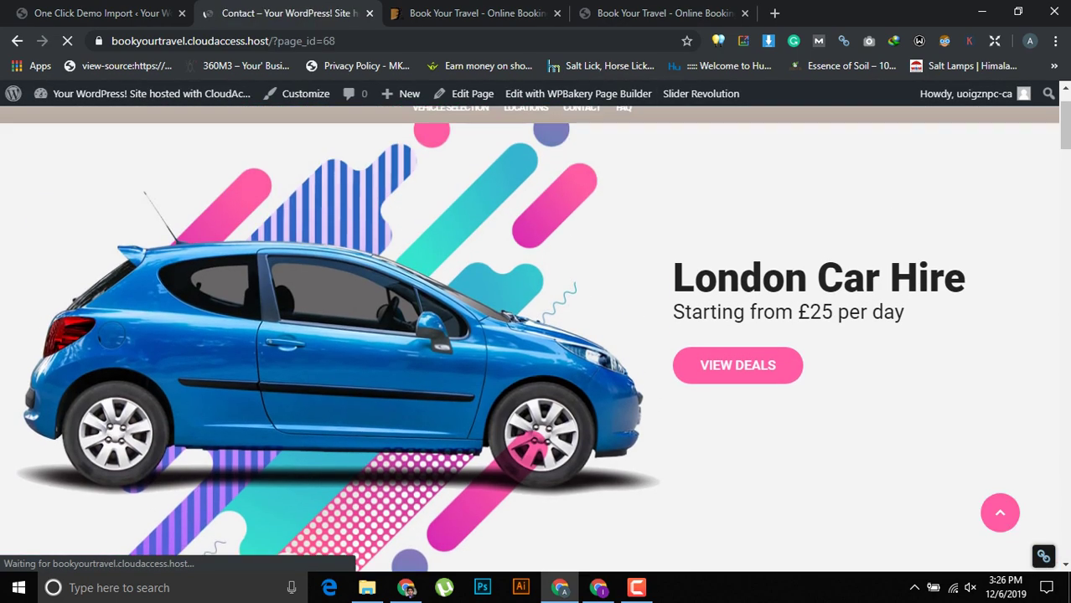
{"action": "scroll", "coordinate": [536, 335], "scroll_direction": "down", "scroll_amount": 2}
{"action": "scroll", "coordinate": [537, 336], "scroll_direction": "down", "scroll_amount": 3}
{"action": "scroll", "coordinate": [536, 335], "scroll_direction": "up", "scroll_amount": 5}
Step: Return to the WordPress admin and display the list of all WooCommerce products
{"action": "left_click", "coordinate": [99, 14]}
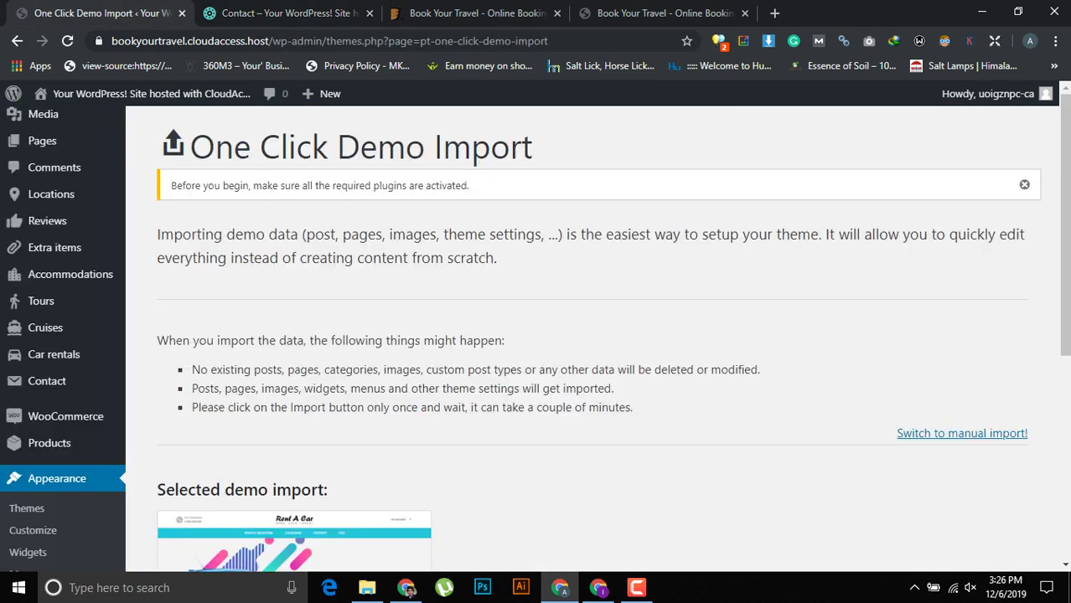
{"action": "scroll", "coordinate": [536, 335], "scroll_direction": "down", "scroll_amount": 5}
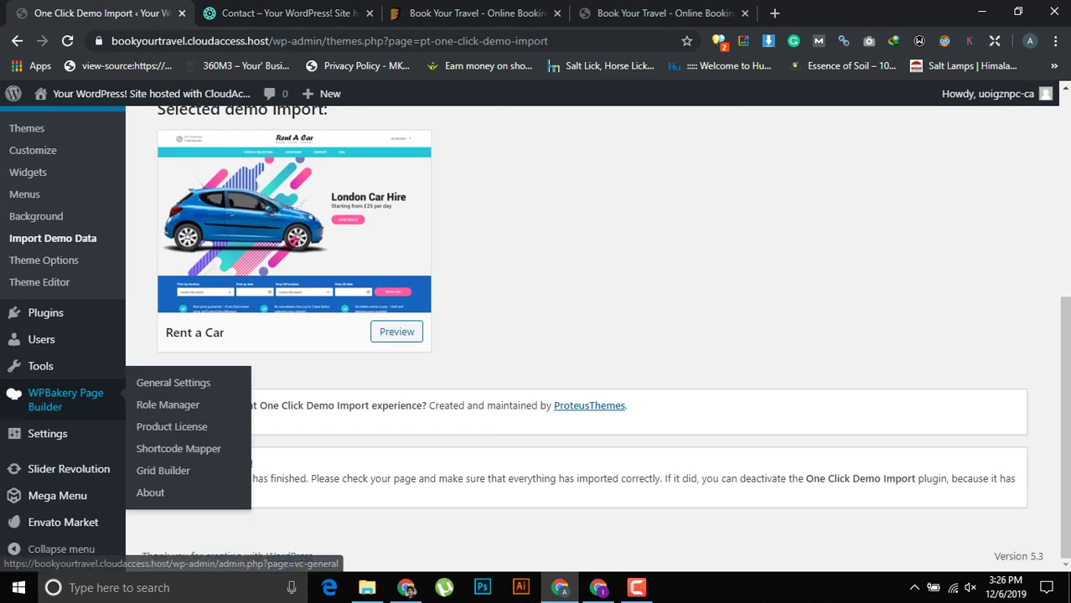
{"action": "scroll", "coordinate": [50, 335], "scroll_direction": "up", "scroll_amount": 3}
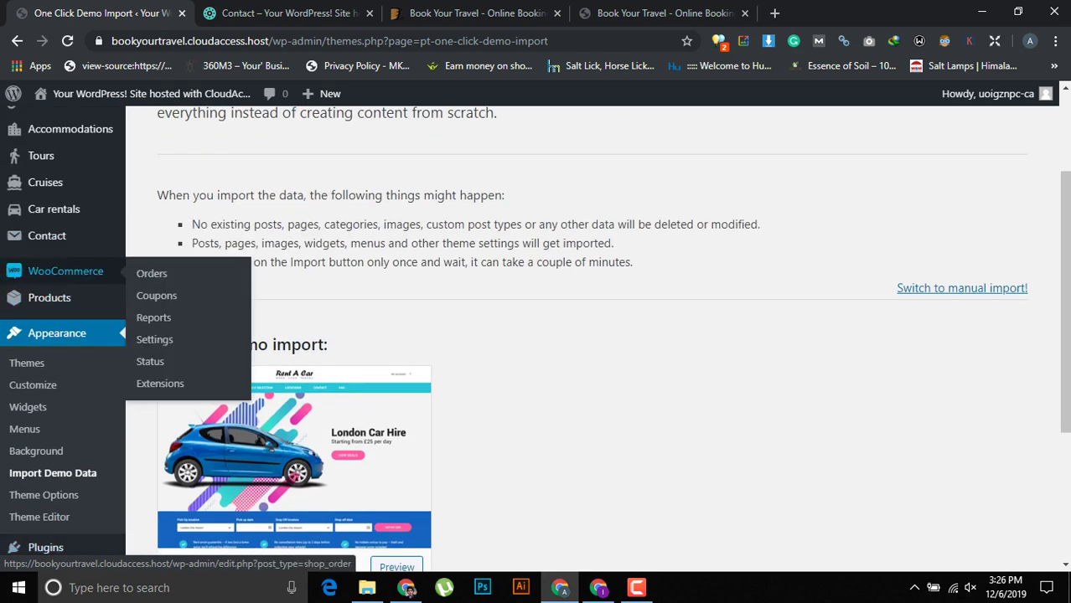
{"action": "left_click", "coordinate": [164, 300]}
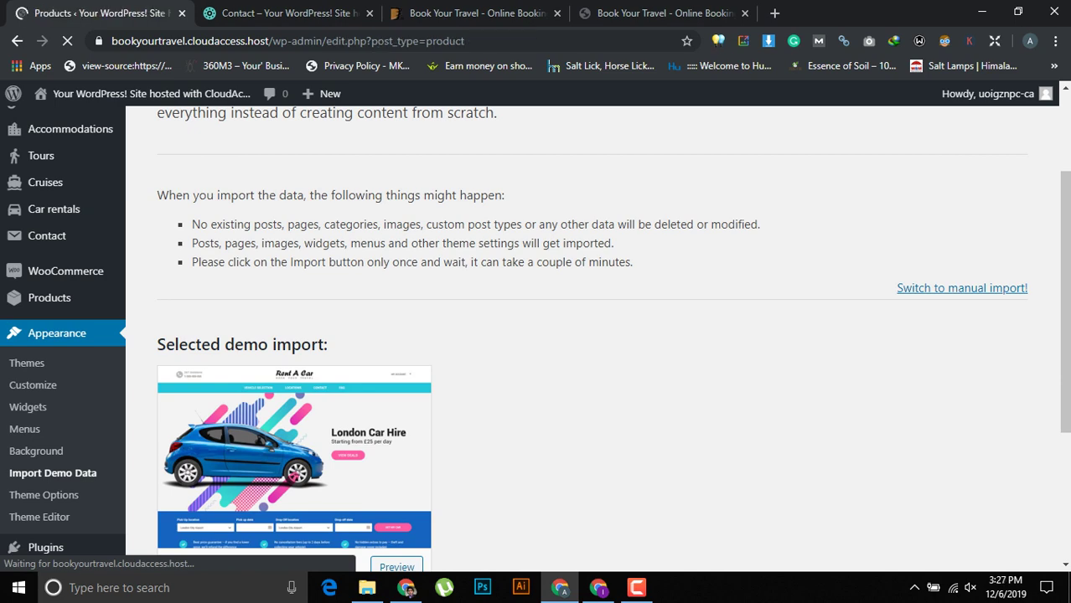
{"action": "scroll", "coordinate": [318, 251], "scroll_direction": "down", "scroll_amount": 2}
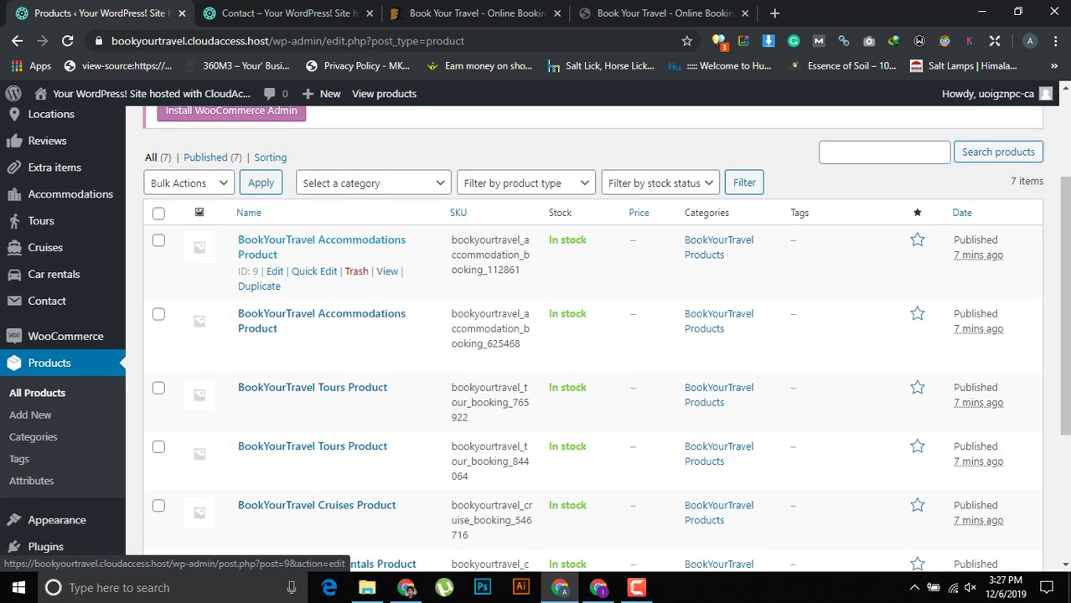
Step: View the first BookYourTravel Accommodations Product in a separate browser tab and examine its page from the product details to the footer
{"action": "left_click", "coordinate": [386, 270], "text": "ctrl"}
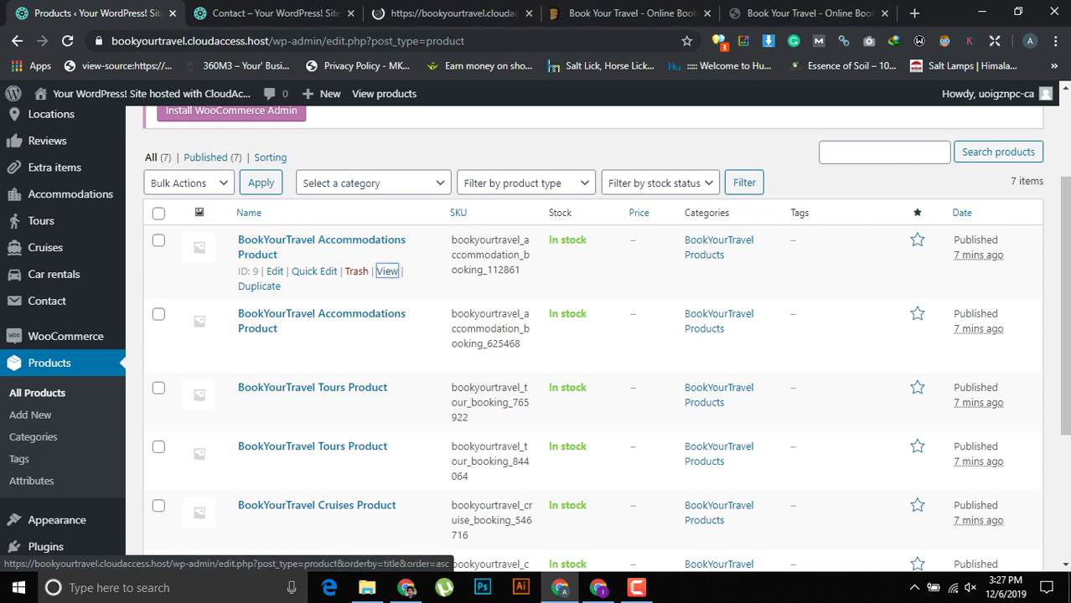
{"action": "left_click", "coordinate": [425, 13]}
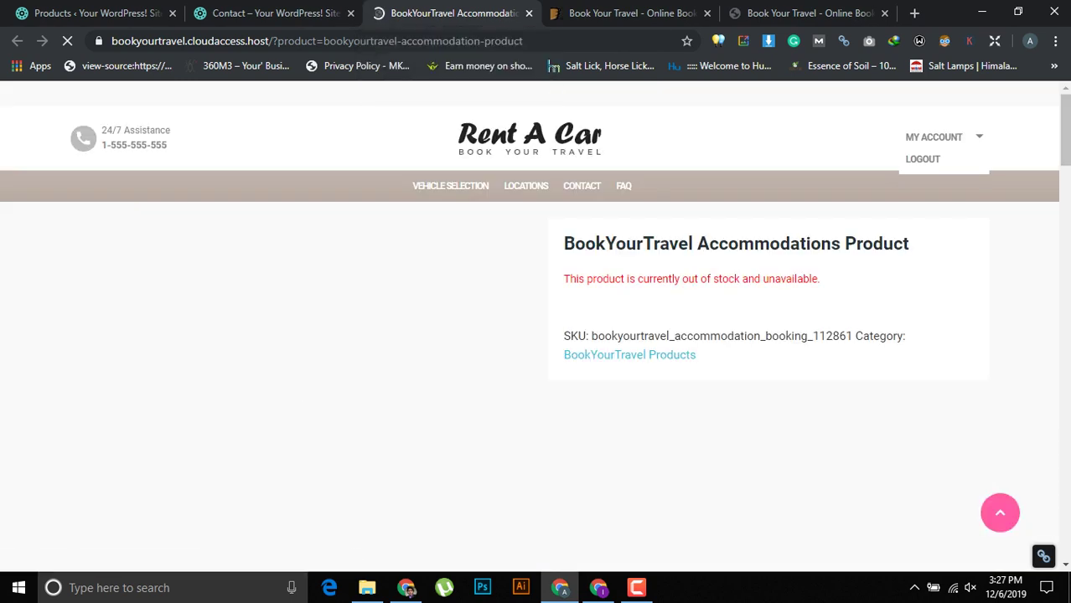
{"action": "triple_click", "coordinate": [629, 244]}
{"action": "left_click", "coordinate": [628, 244]}
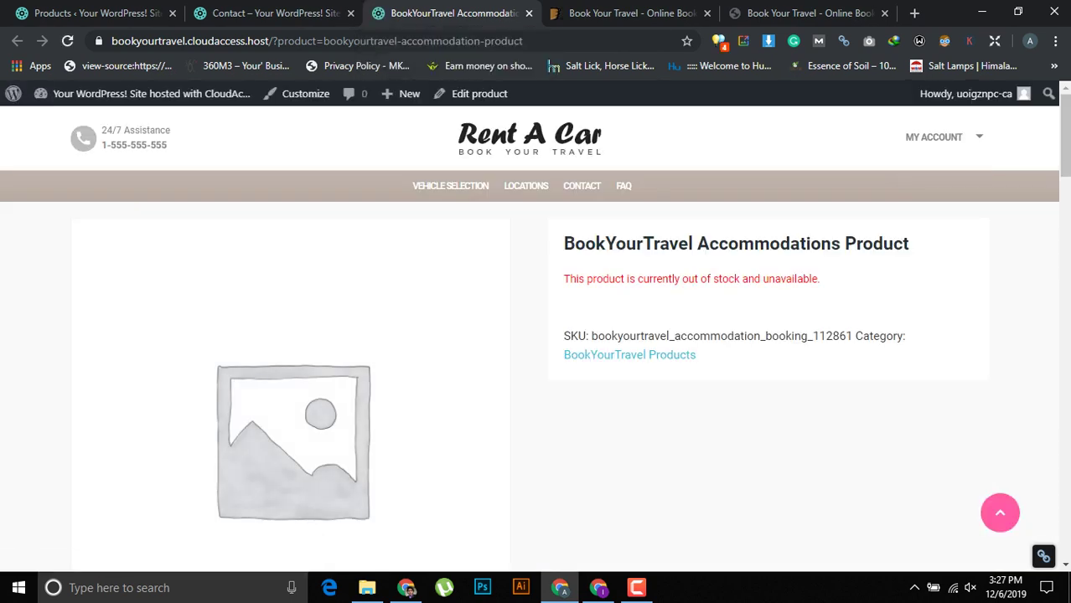
{"action": "scroll", "coordinate": [536, 335], "scroll_direction": "down", "scroll_amount": 10}
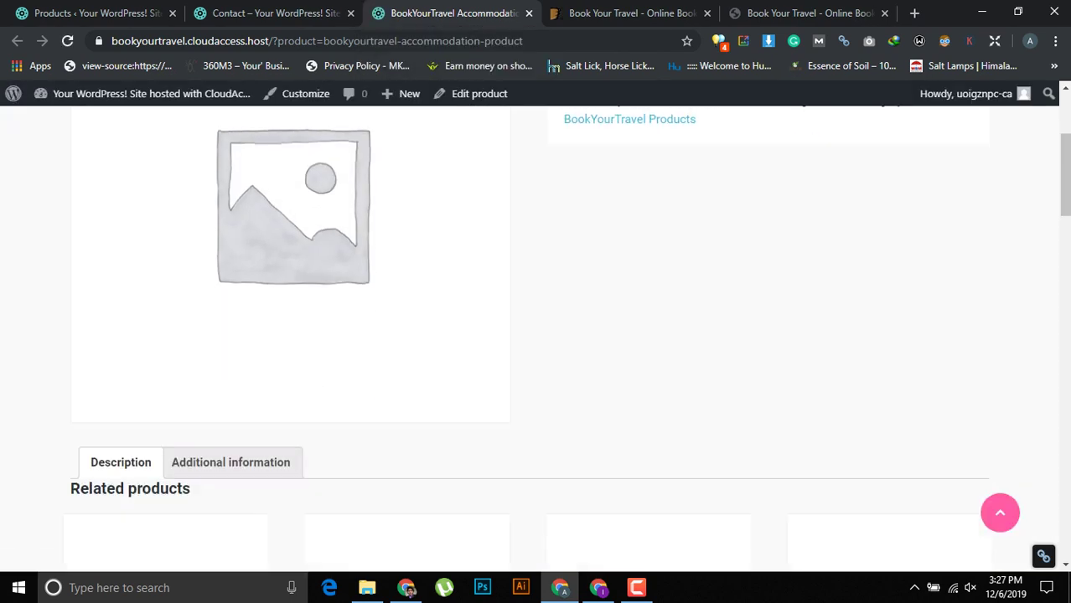
{"action": "scroll", "coordinate": [537, 335], "scroll_direction": "down", "scroll_amount": 10}
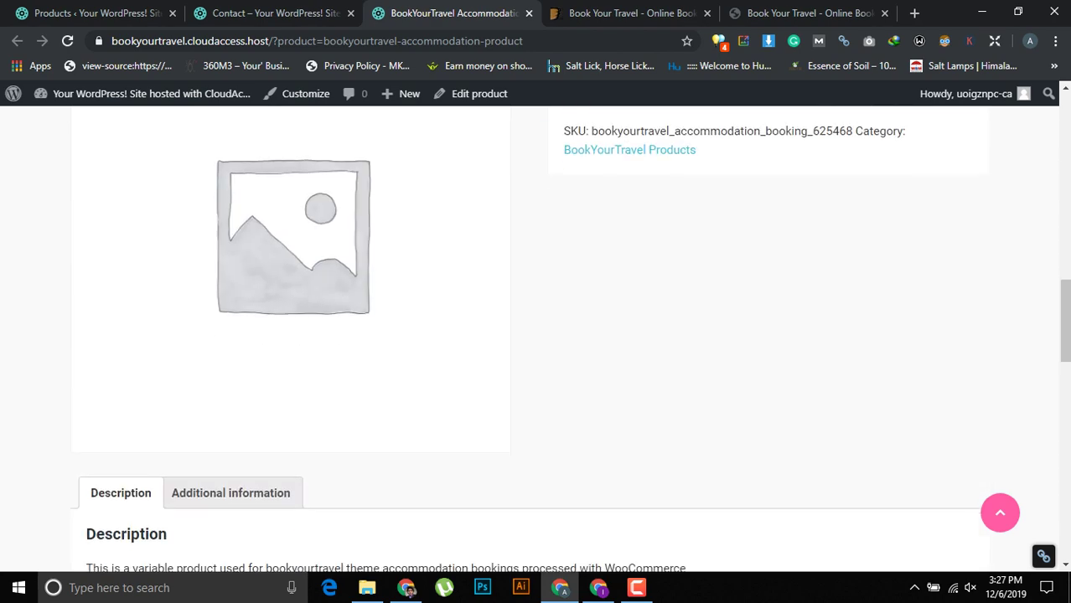
{"action": "scroll", "coordinate": [536, 335], "scroll_direction": "up", "scroll_amount": 10}
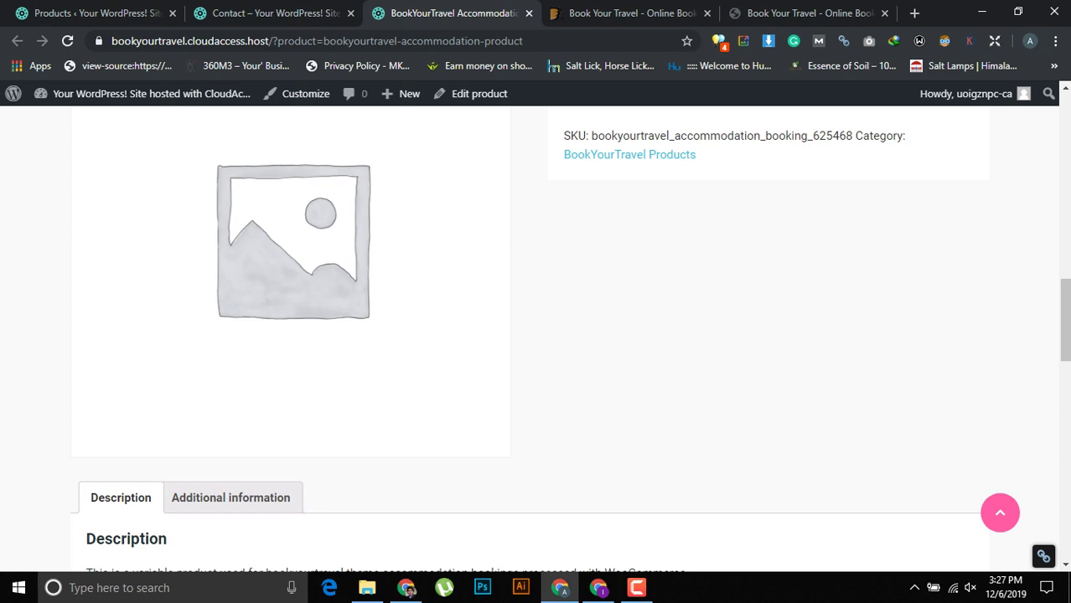
{"action": "scroll", "coordinate": [536, 335], "scroll_direction": "down", "scroll_amount": 2}
{"action": "scroll", "coordinate": [536, 335], "scroll_direction": "up", "scroll_amount": 3}
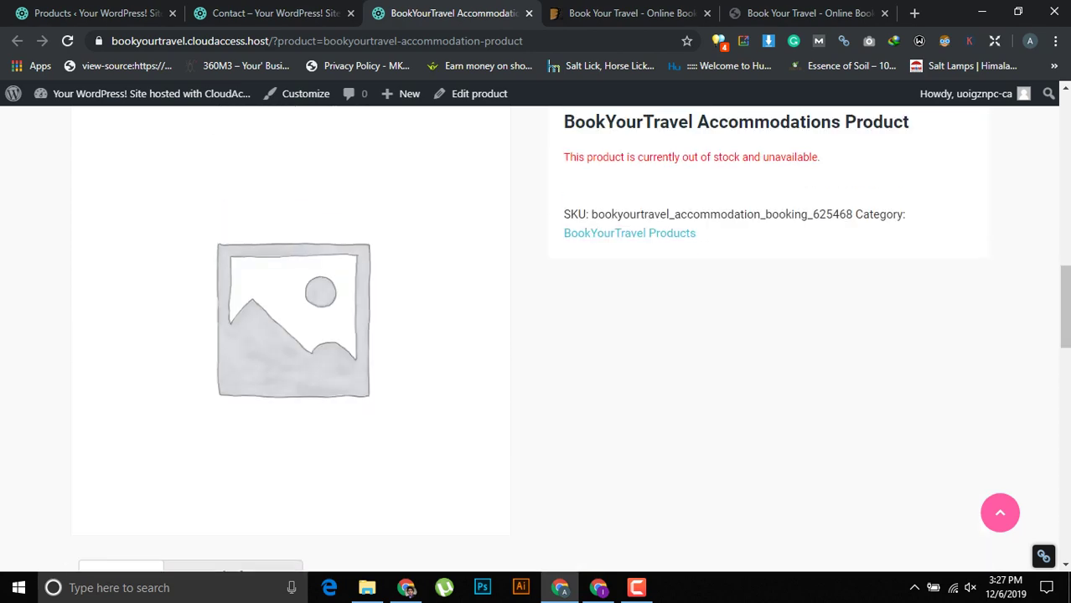
{"action": "scroll", "coordinate": [536, 336], "scroll_direction": "down", "scroll_amount": 12}
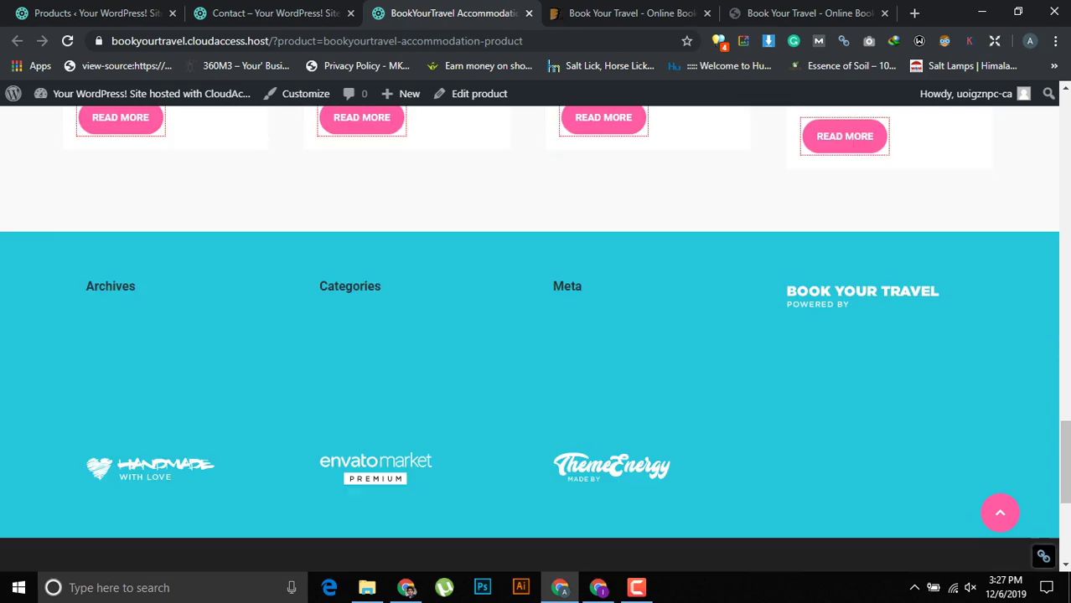
{"action": "scroll", "coordinate": [536, 336], "scroll_direction": "up", "scroll_amount": 10}
{"action": "scroll", "coordinate": [536, 336], "scroll_direction": "up", "scroll_amount": 5}
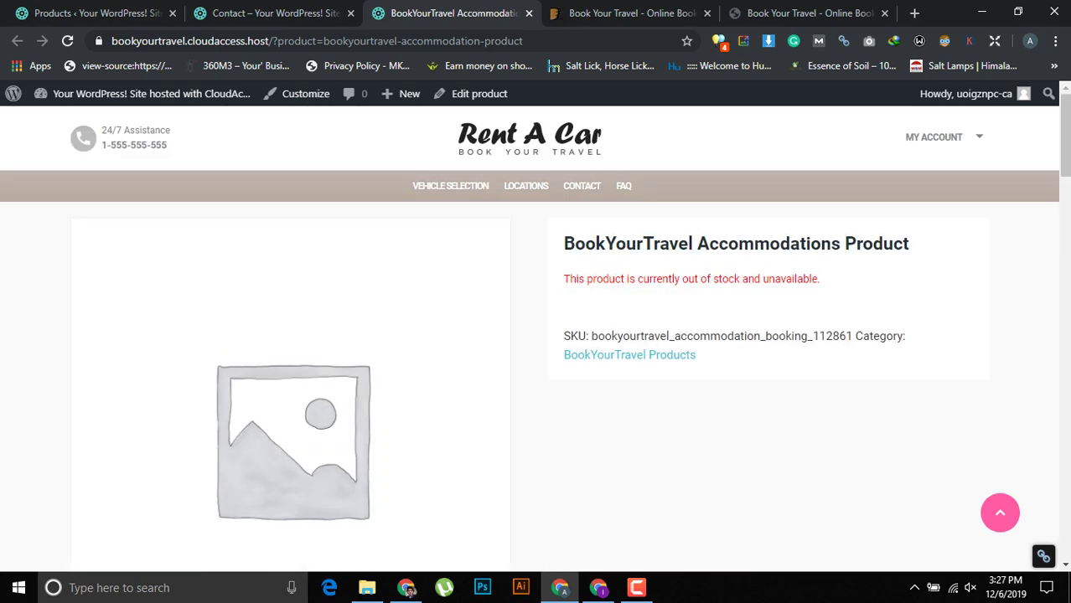
Step: Close the browser tabs with the product page and the Contact page and return to the admin products list
{"action": "key", "text": "ctrl+w"}
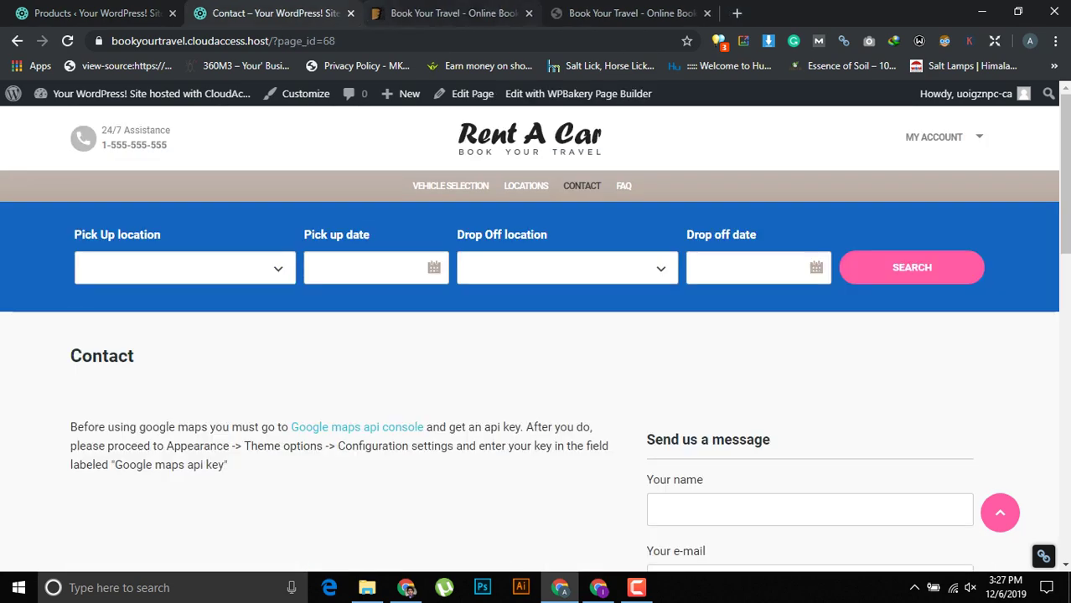
{"action": "key", "text": "ctrl+Tab"}
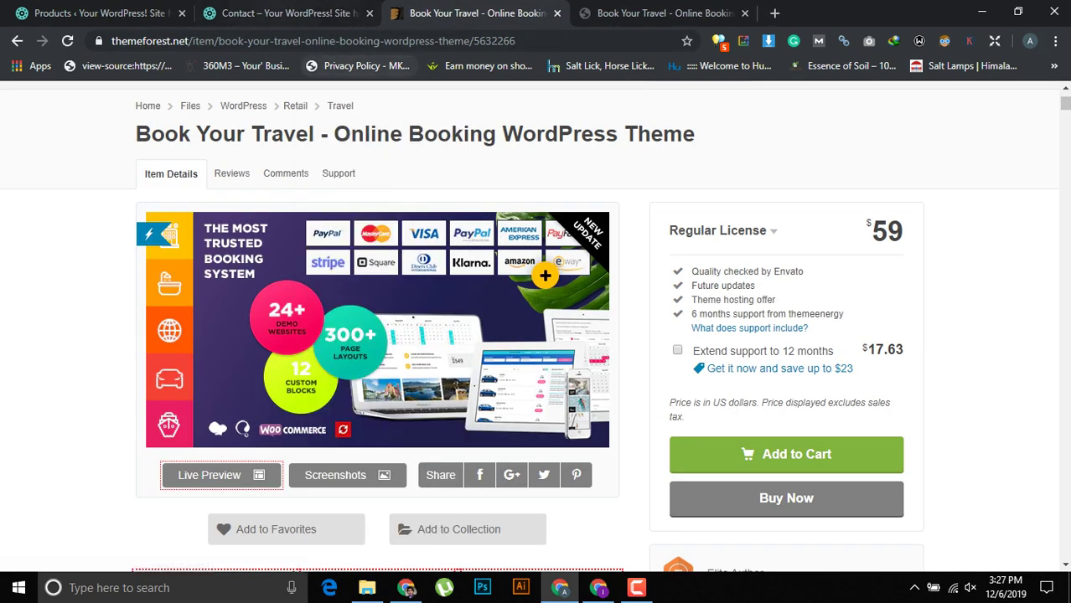
{"action": "key", "text": "ctrl+shift+Tab"}
{"action": "key", "text": "ctrl+w"}
{"action": "key", "text": "ctrl+shift+Tab"}
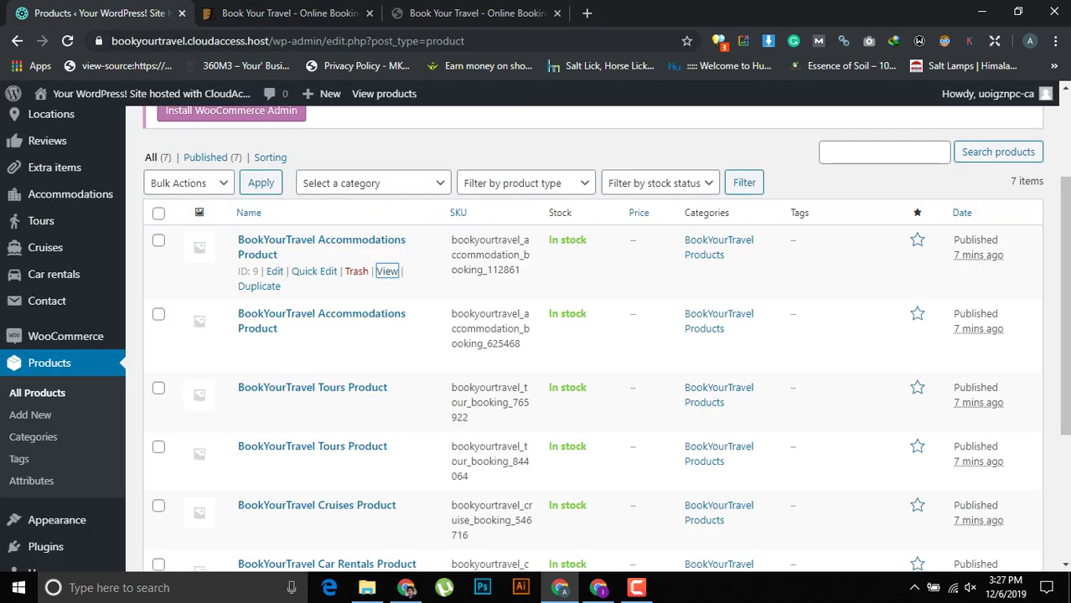
Step: Look through the products list and open the list of all car rentals
{"action": "scroll", "coordinate": [586, 336], "scroll_direction": "down", "scroll_amount": 5}
{"action": "scroll", "coordinate": [586, 335], "scroll_direction": "up", "scroll_amount": 5}
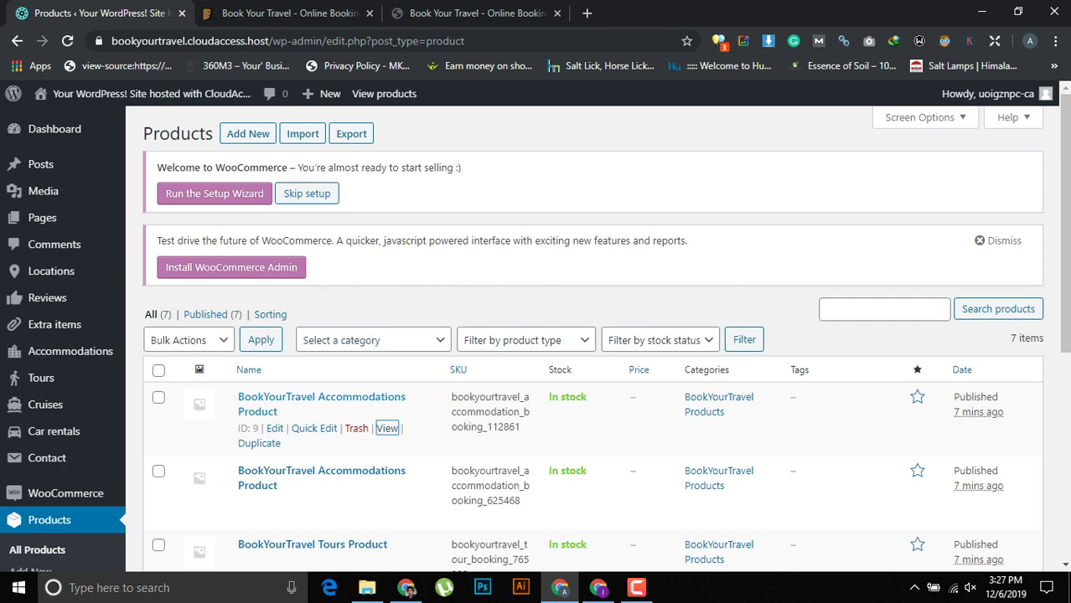
{"action": "scroll", "coordinate": [54, 274], "scroll_direction": "down", "scroll_amount": 2}
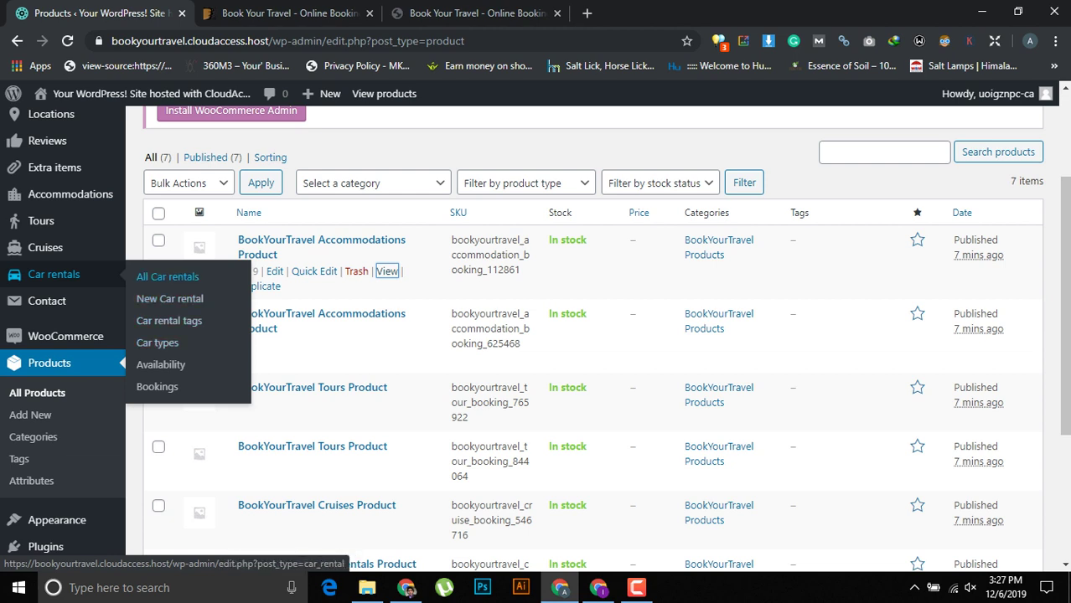
{"action": "left_click", "coordinate": [168, 277]}
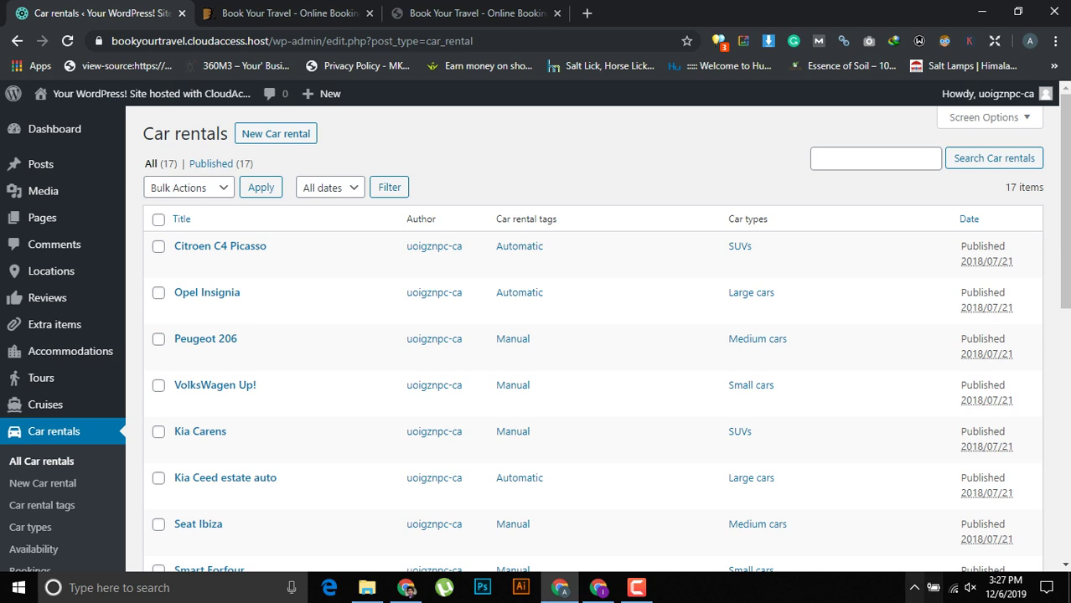
Step: Switch to µTorrent, check the downloading and seeding torrents, and close its window
{"action": "left_click", "coordinate": [914, 587]}
{"action": "left_click", "coordinate": [930, 555]}
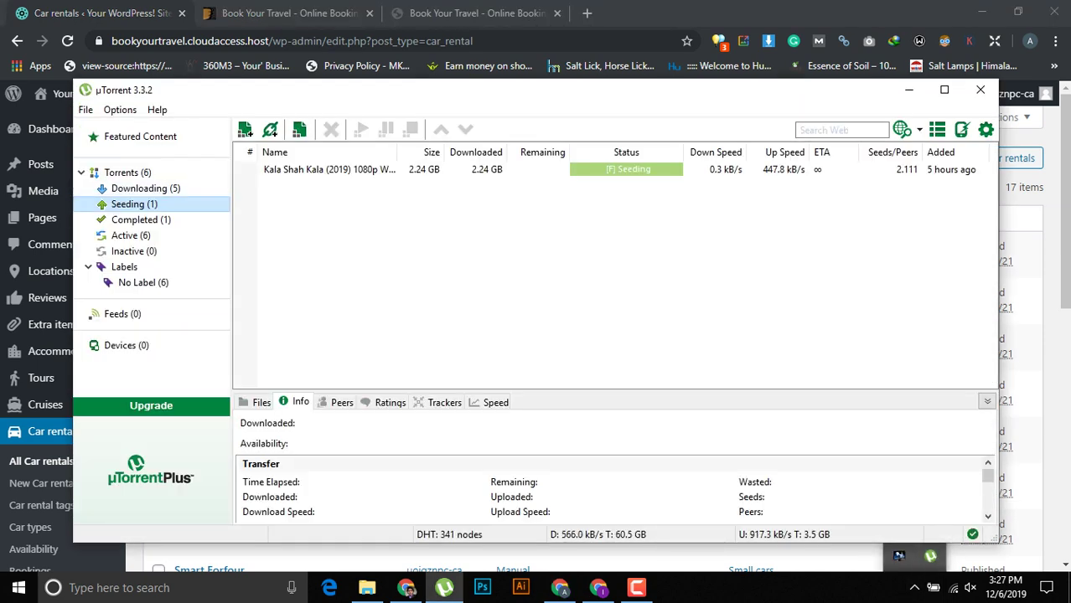
{"action": "left_click", "coordinate": [144, 188]}
{"action": "left_click", "coordinate": [134, 204]}
{"action": "left_click", "coordinate": [980, 90]}
{"action": "left_click", "coordinate": [980, 90]}
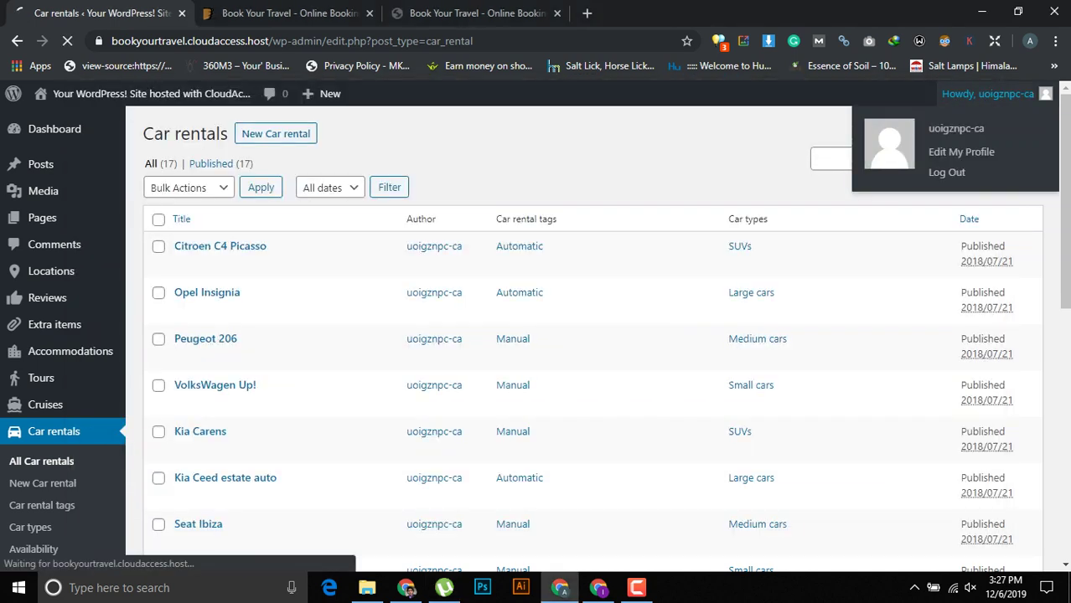